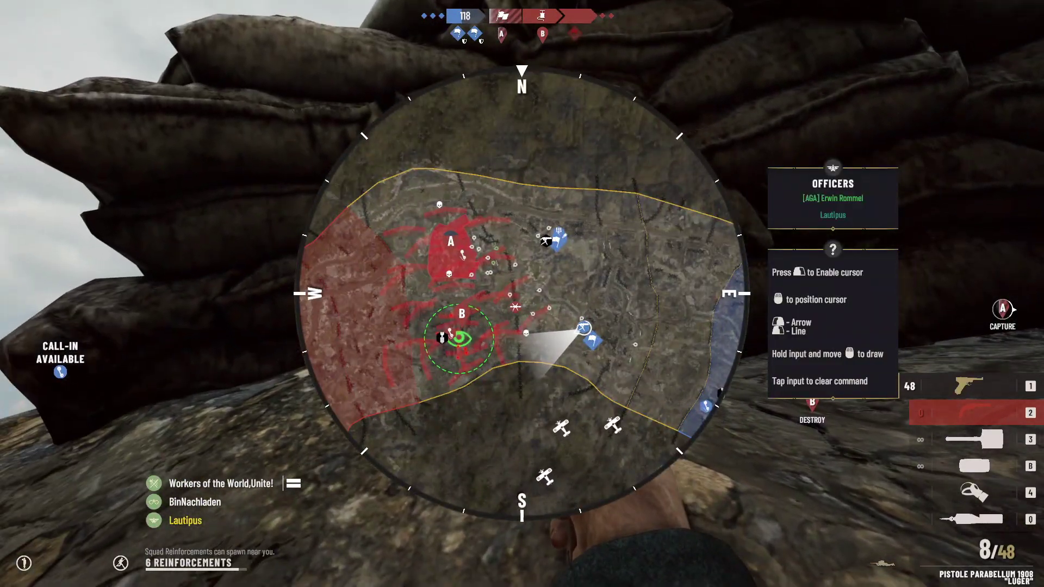
Step: Close the battlefield map and shoot enemies near the ridge using the Luger's sights
key(m)
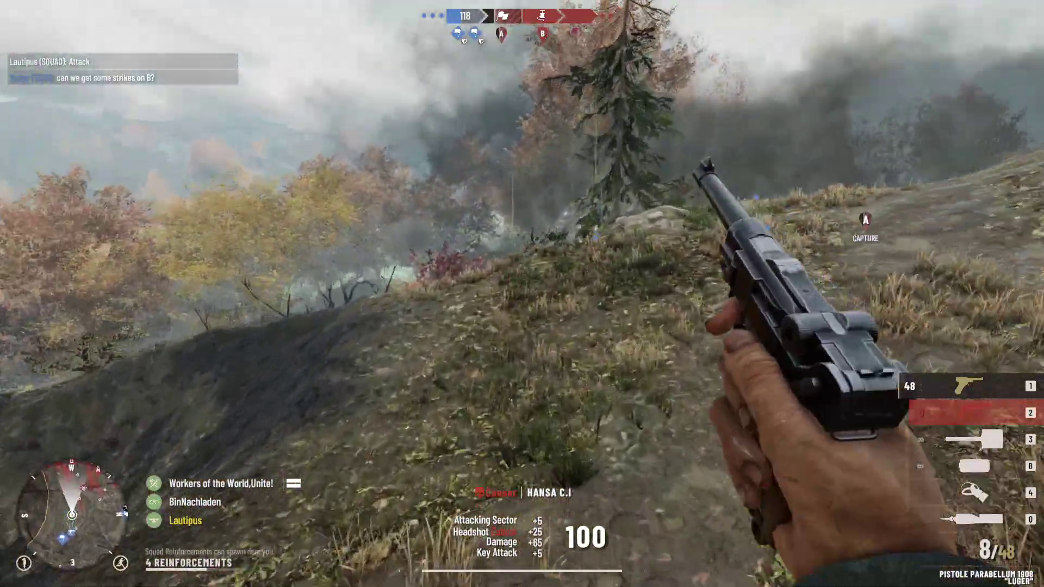
right_click(522, 294)
click(522, 293)
click(522, 294)
click(522, 293)
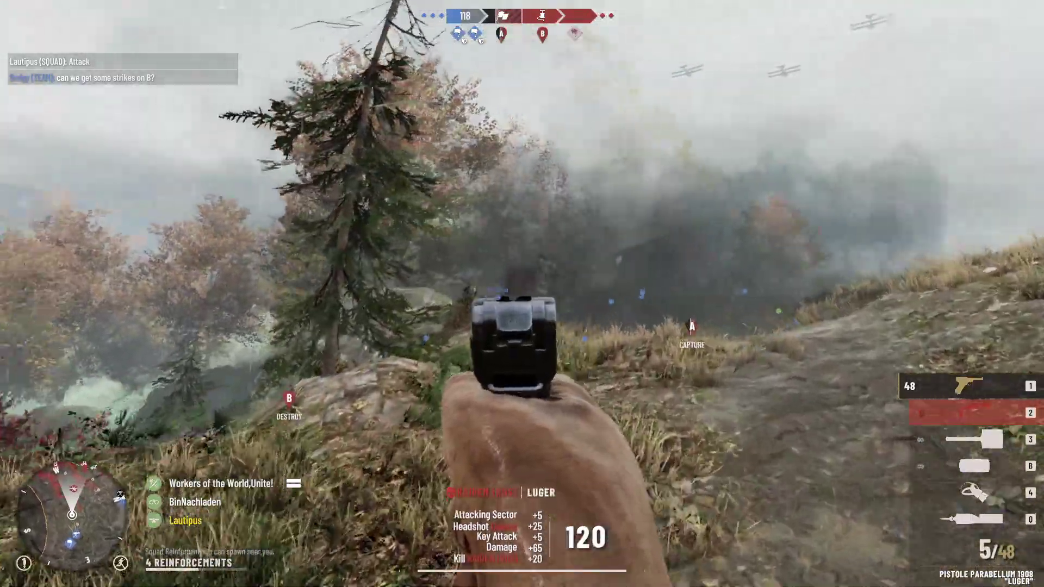
click(522, 294)
right_click(522, 293)
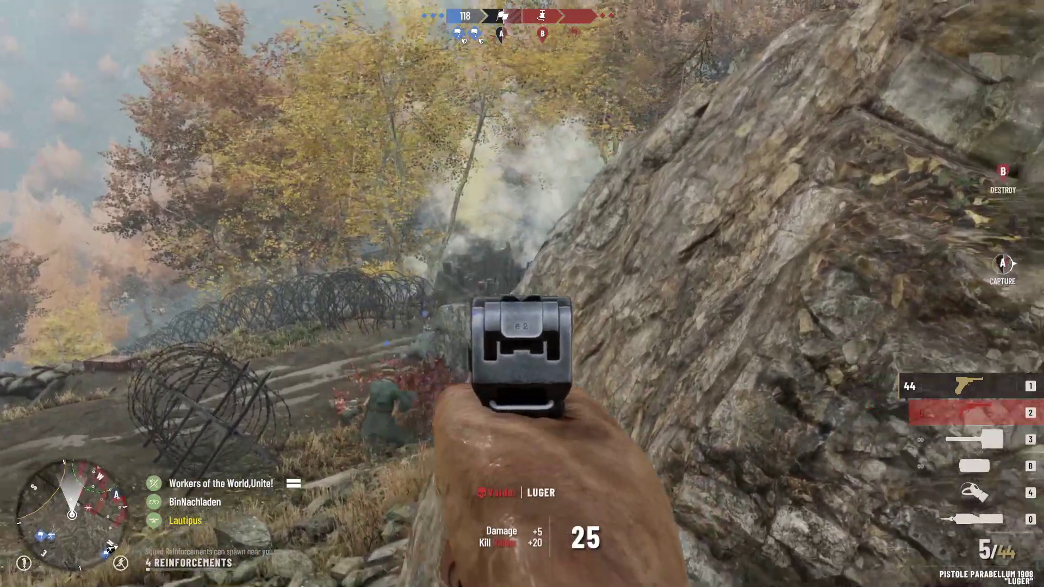
Step: Put on the gas mask and advance through the gas cloud to the artillery position at objective B
key(shift+w)
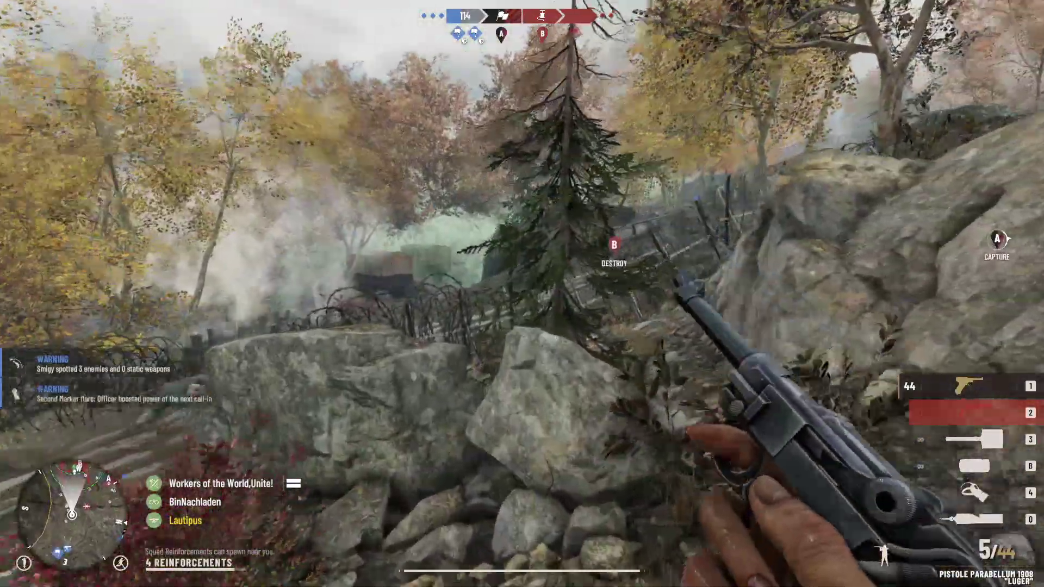
key(Tab)
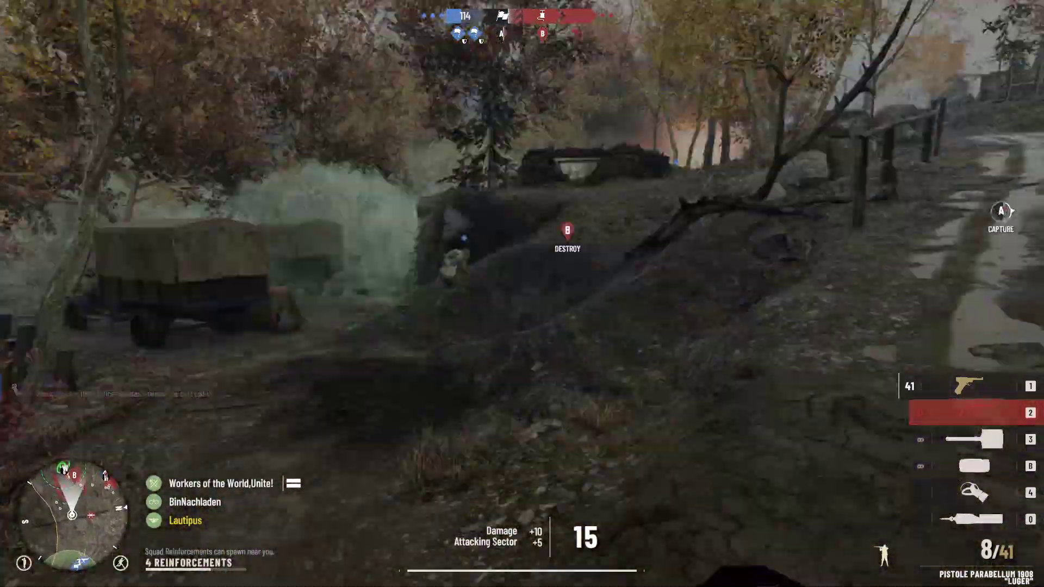
key(t)
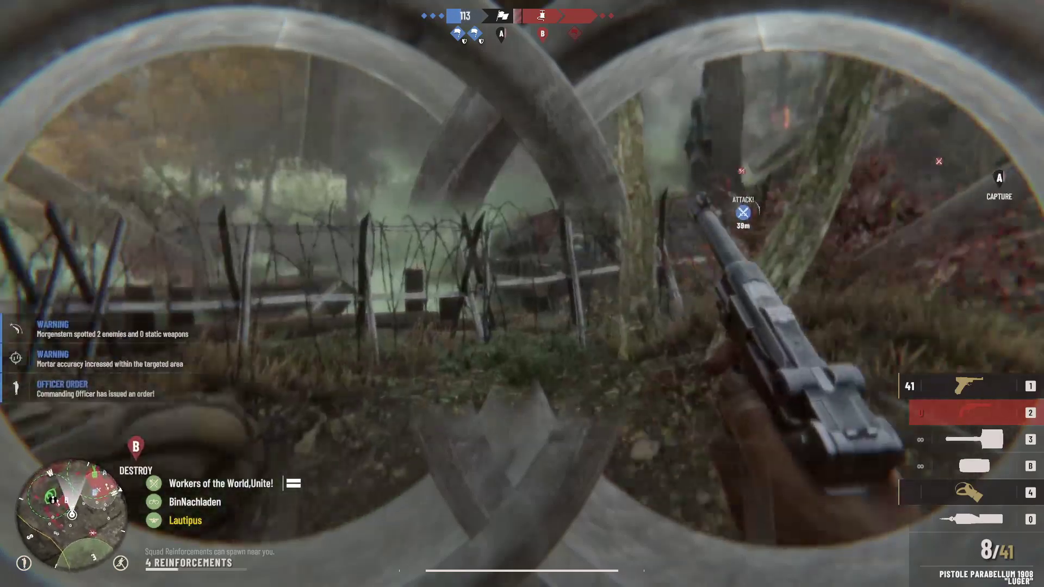
right_click(522, 293)
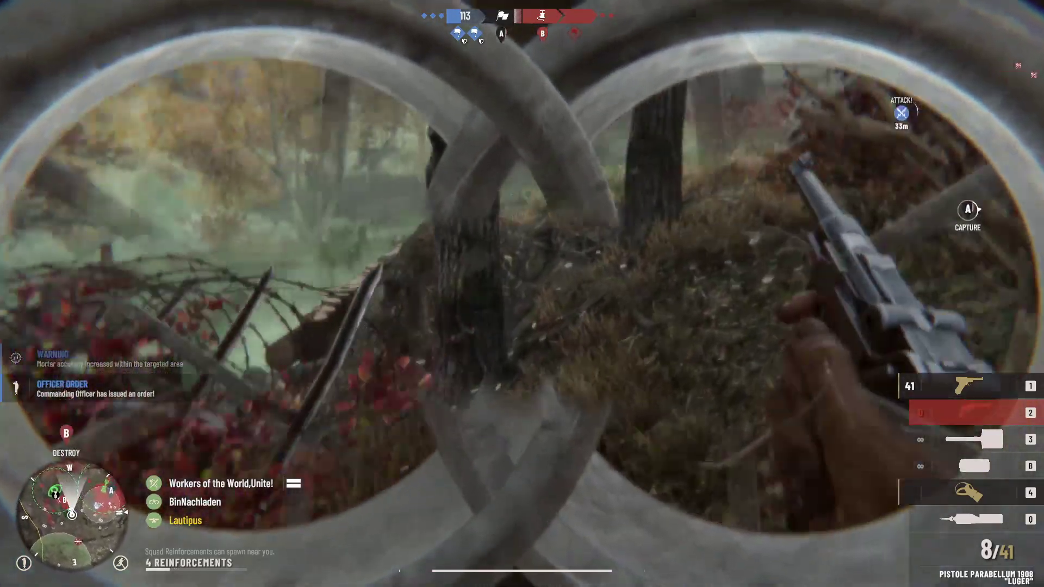
right_click(522, 294)
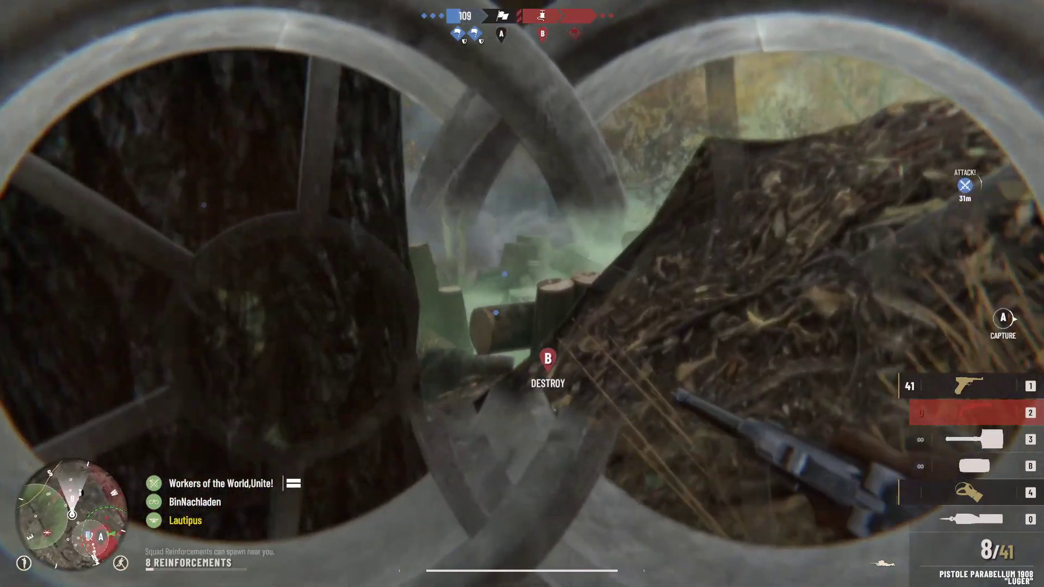
key(w)
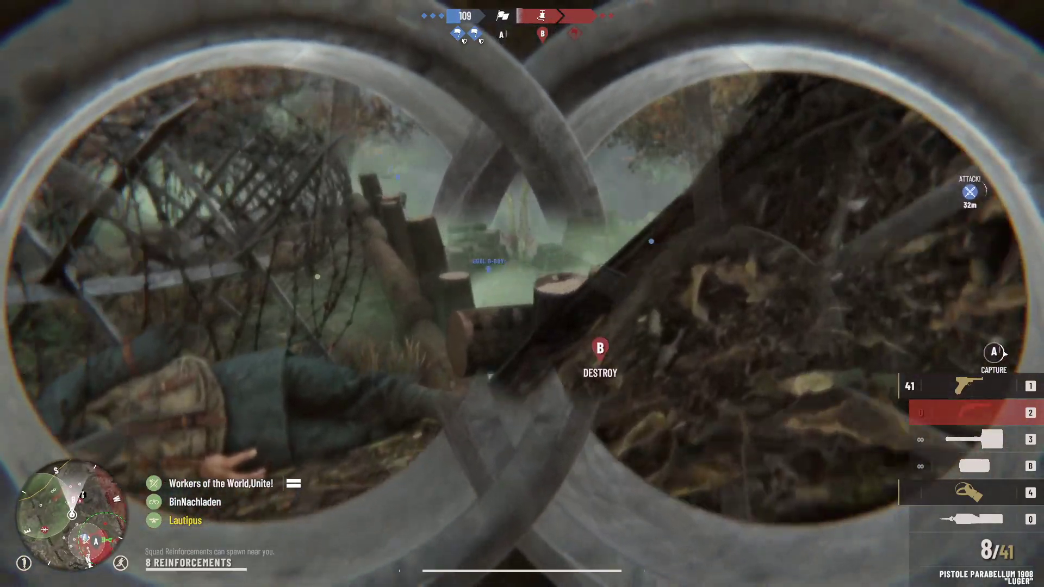
key(z)
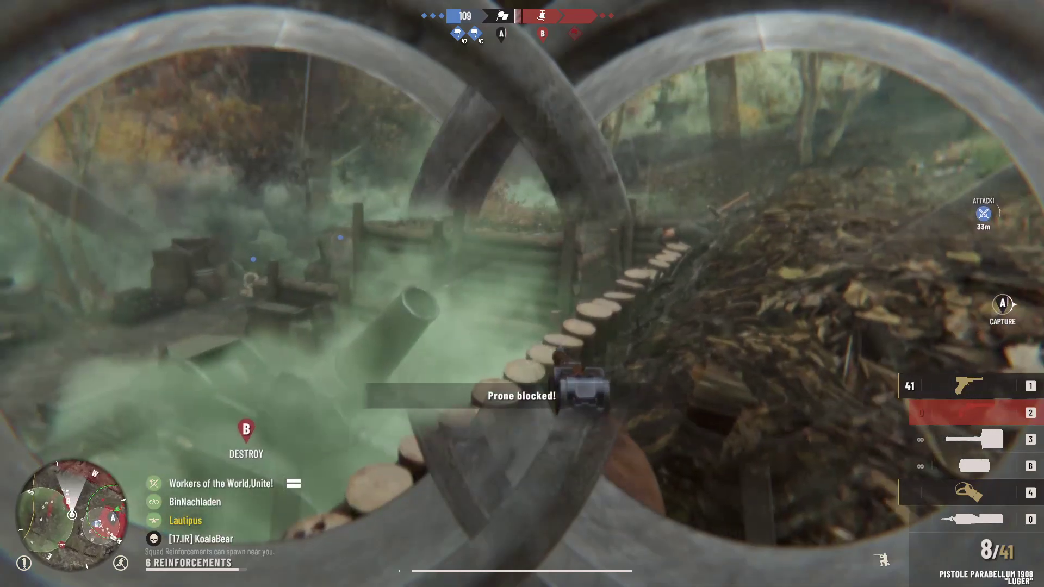
key(w)
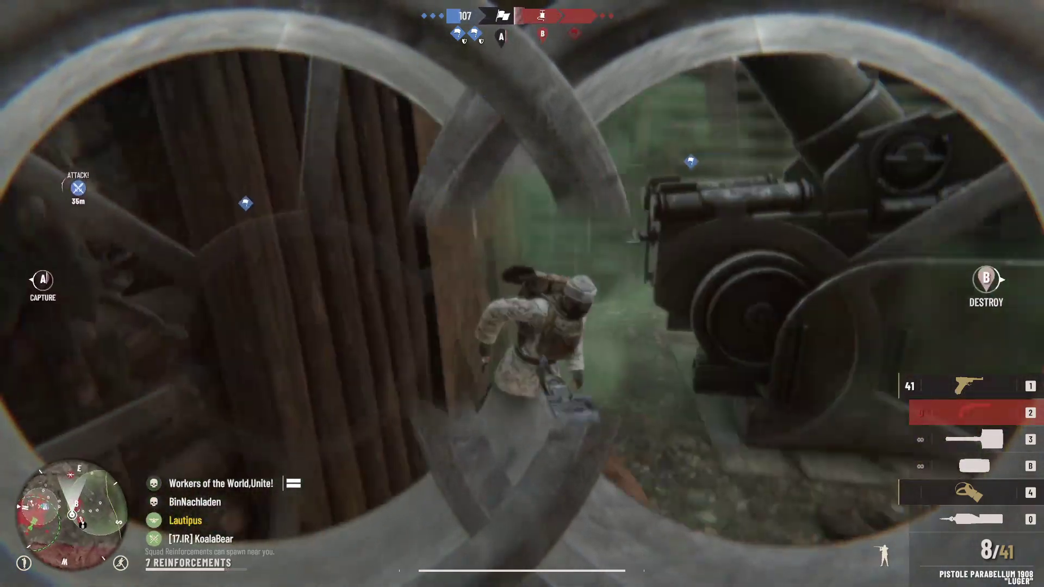
Step: Shoot the defender beside the artillery gun and plant the explosive charge at objective B
click(522, 294)
click(522, 294)
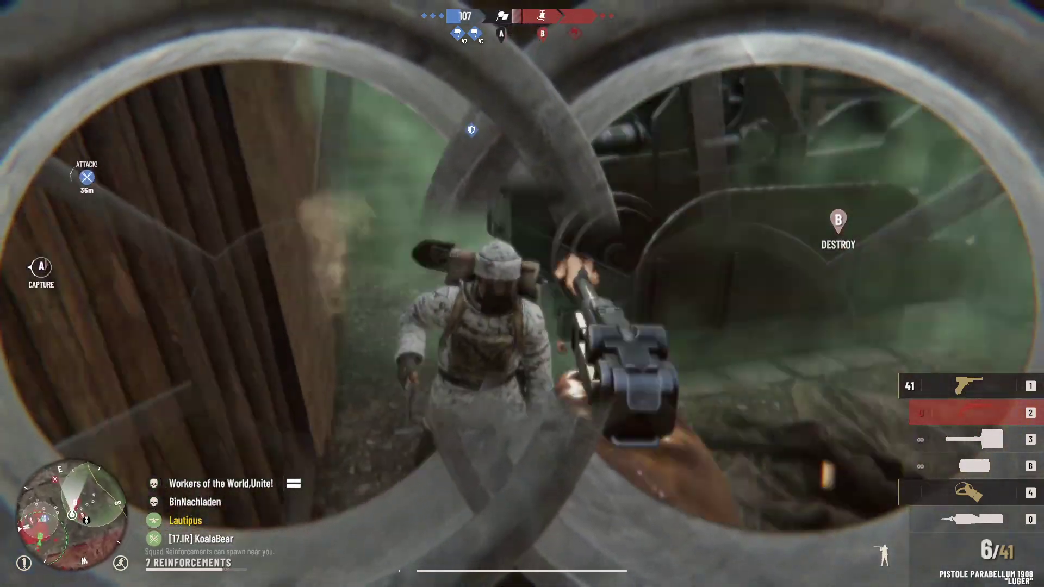
click(522, 294)
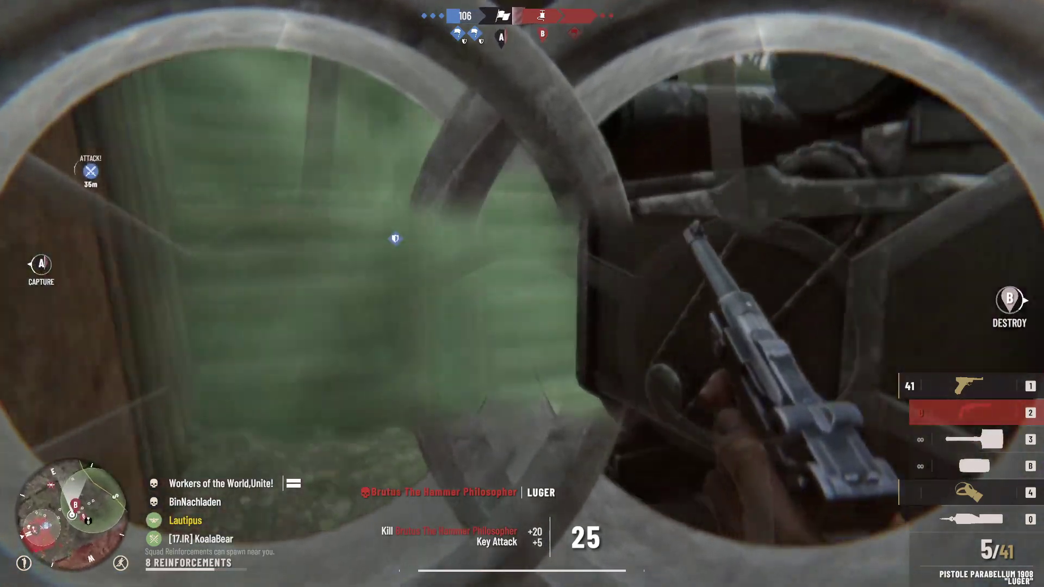
key(w)
key(f)
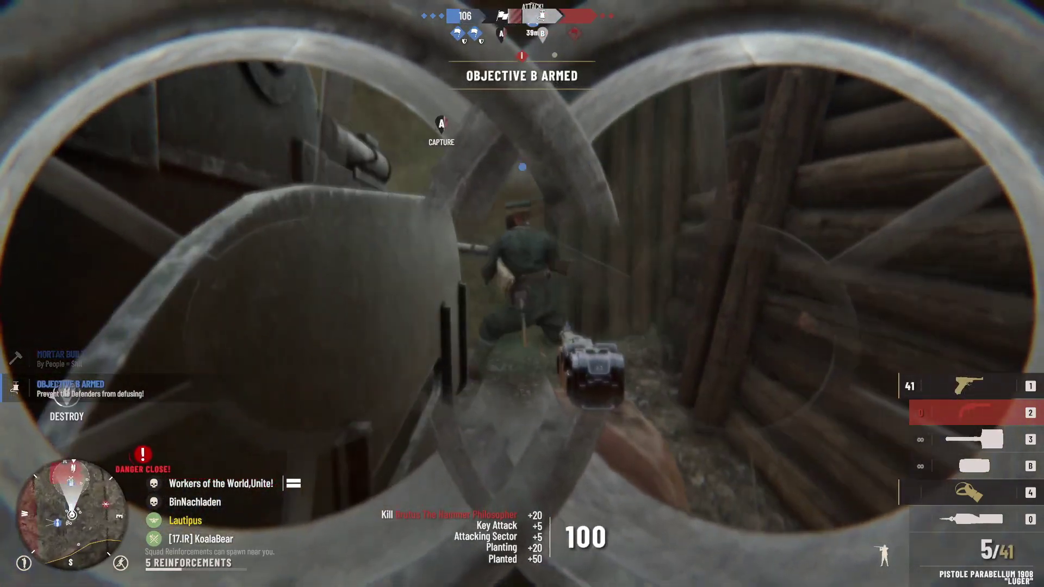
Step: Take out the bandages, switch back to the Luger and reload it while moving around objective B
key(b)
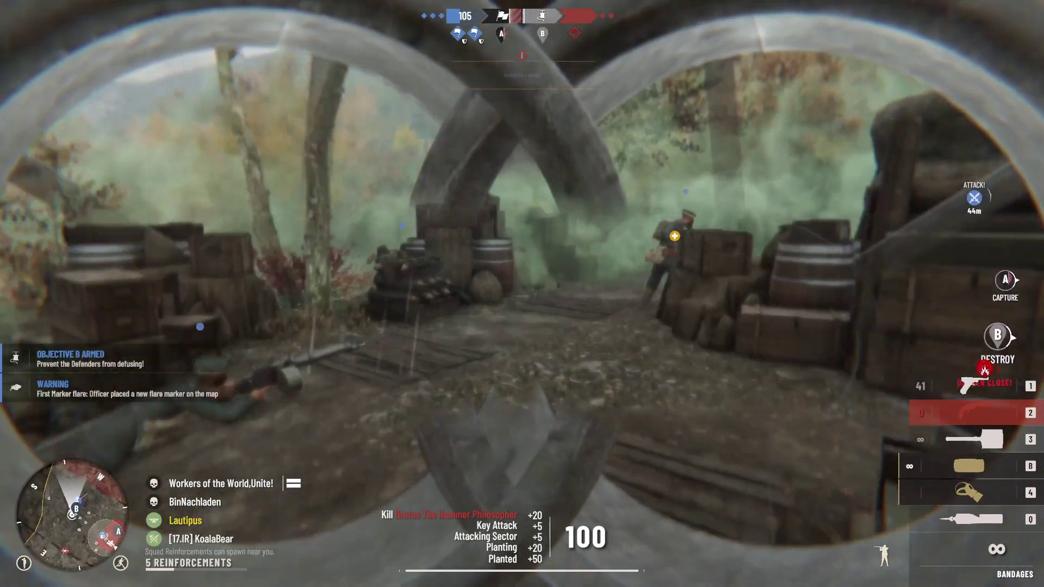
key(1)
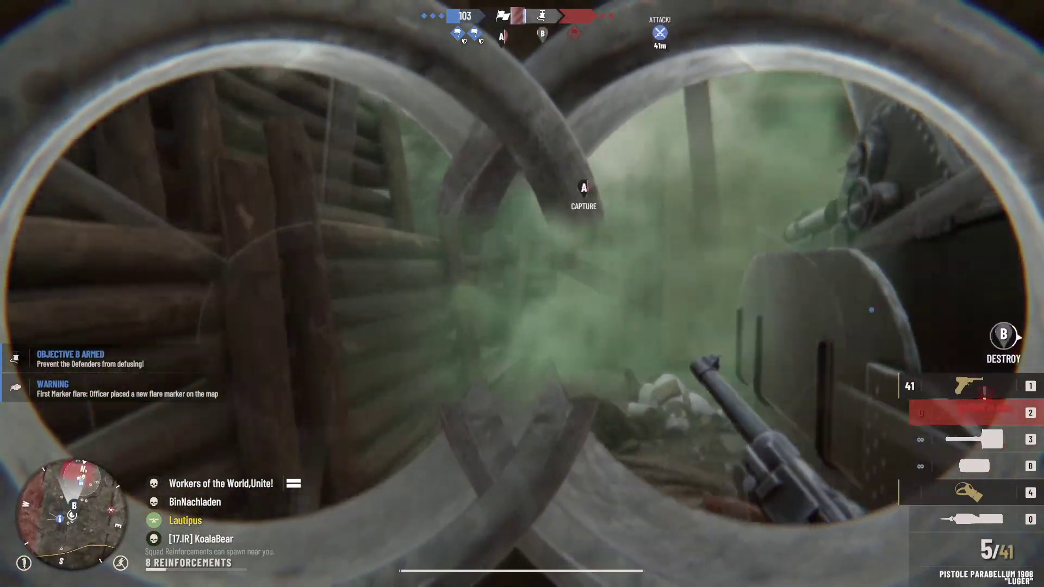
key(r)
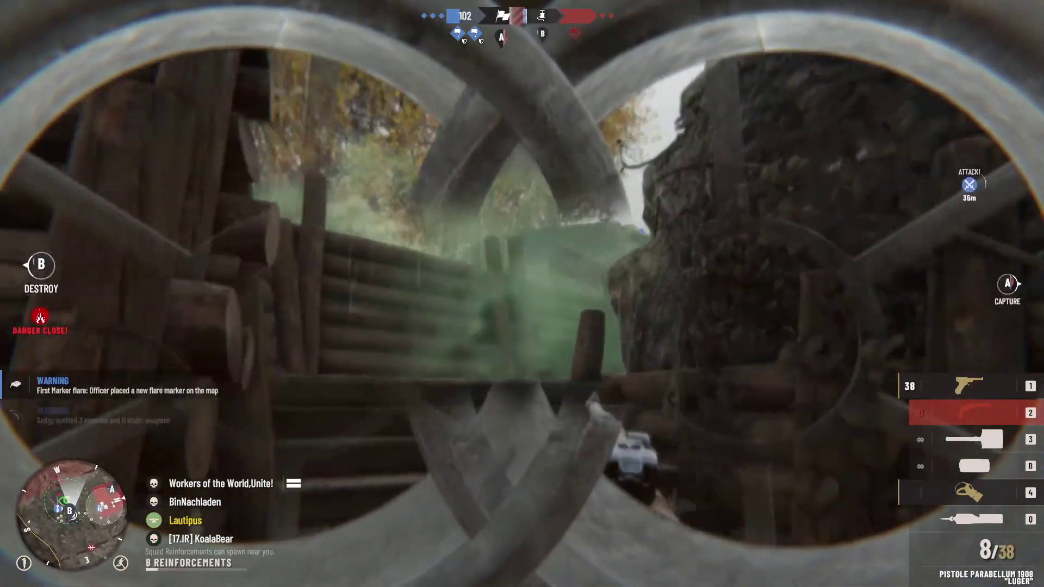
key(w)
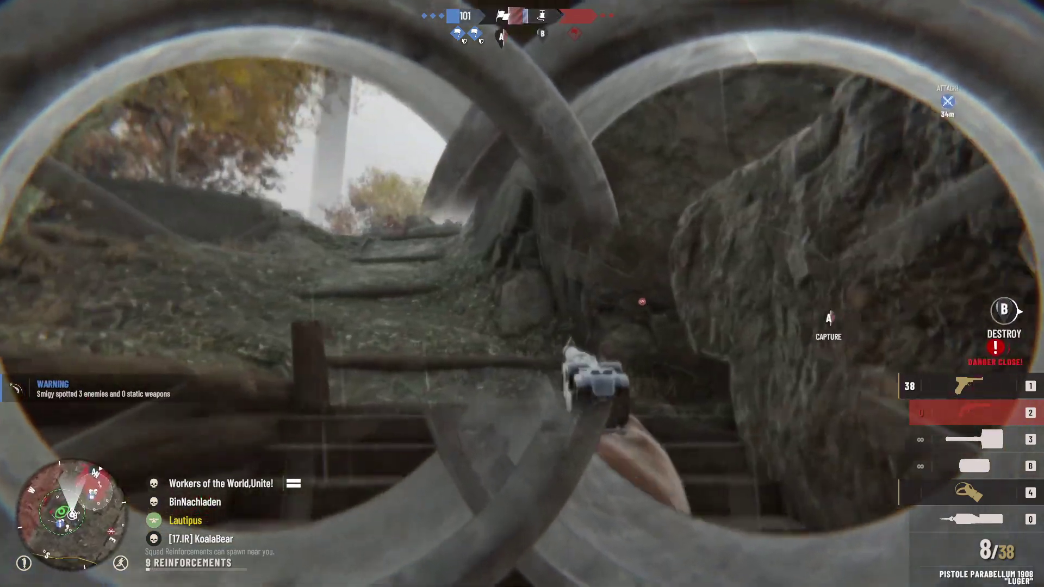
key(w)
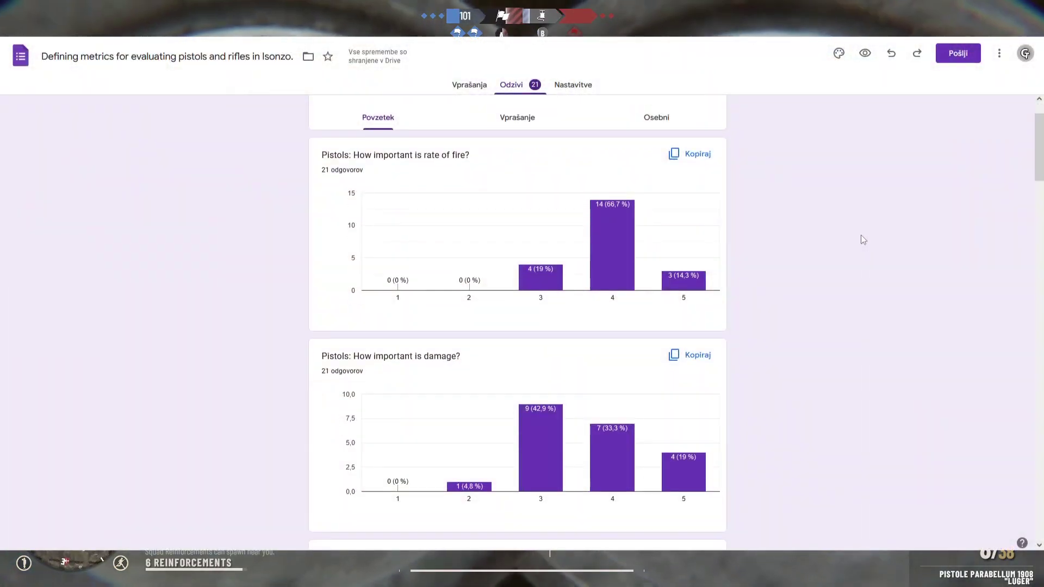
Step: Switch to the Google Forms survey results and examine the pistol charts from rate of fire through to the 0.03-second perceptibility question
scroll(861, 235, down, 1)
scroll(860, 234, down, 1)
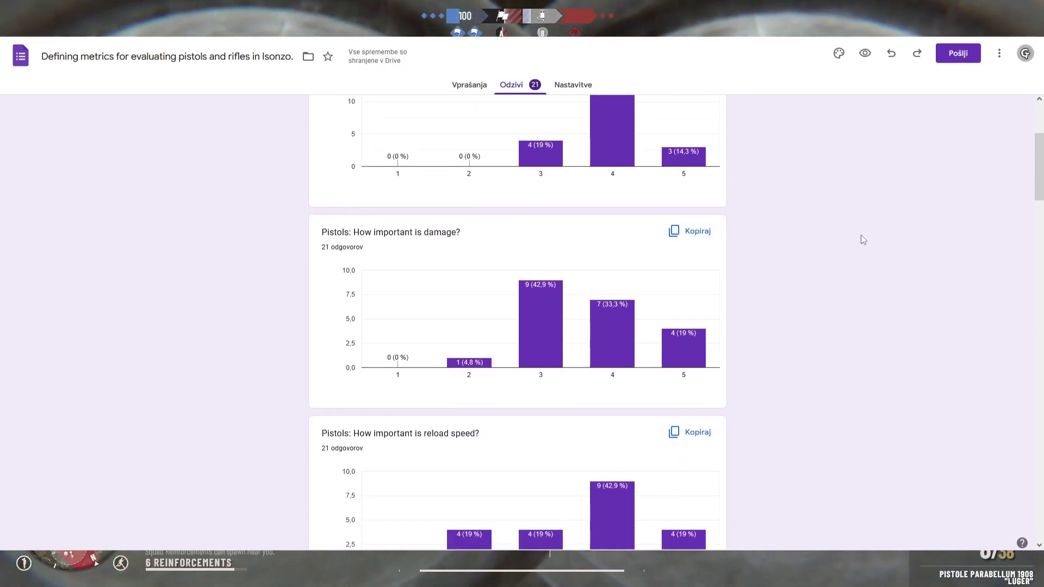
scroll(861, 239, down, 4)
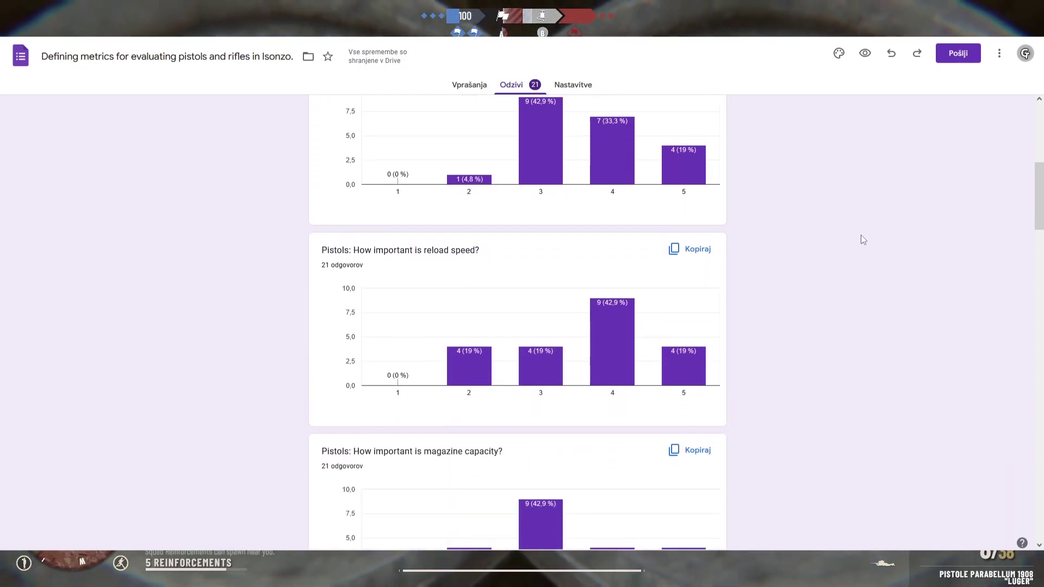
scroll(863, 240, down, 1)
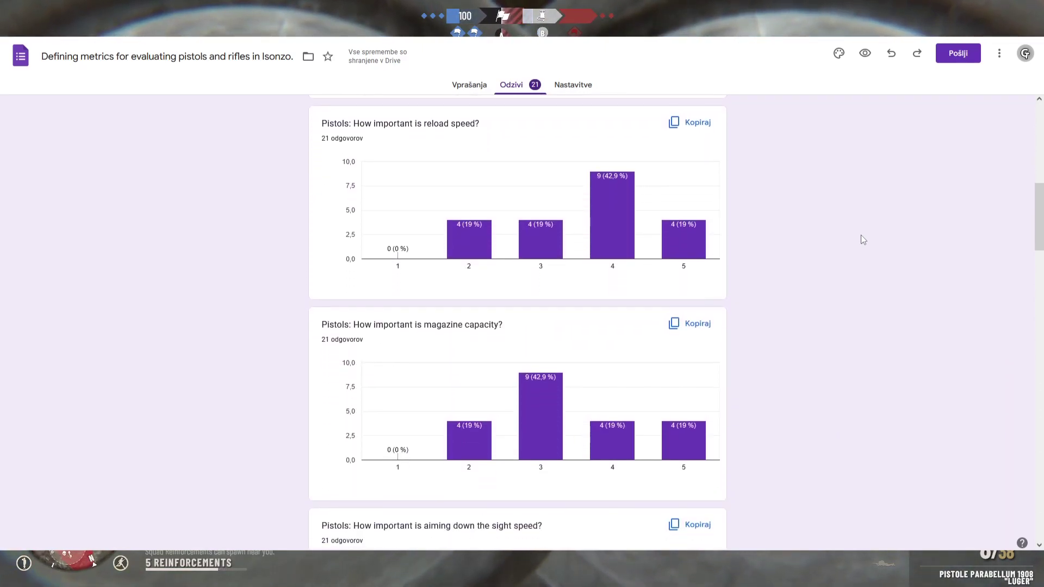
scroll(863, 239, down, 5)
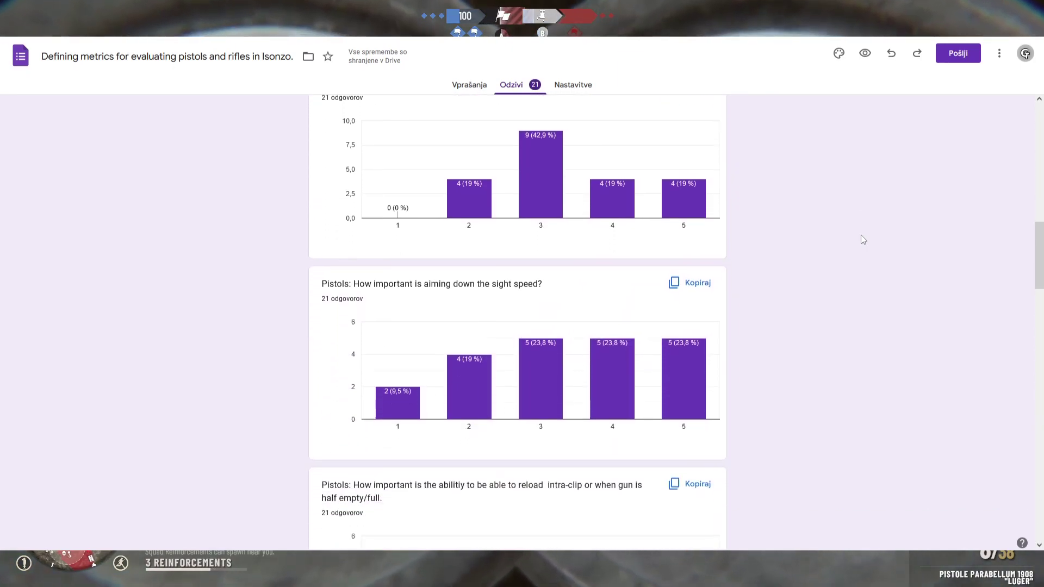
scroll(860, 236, down, 2)
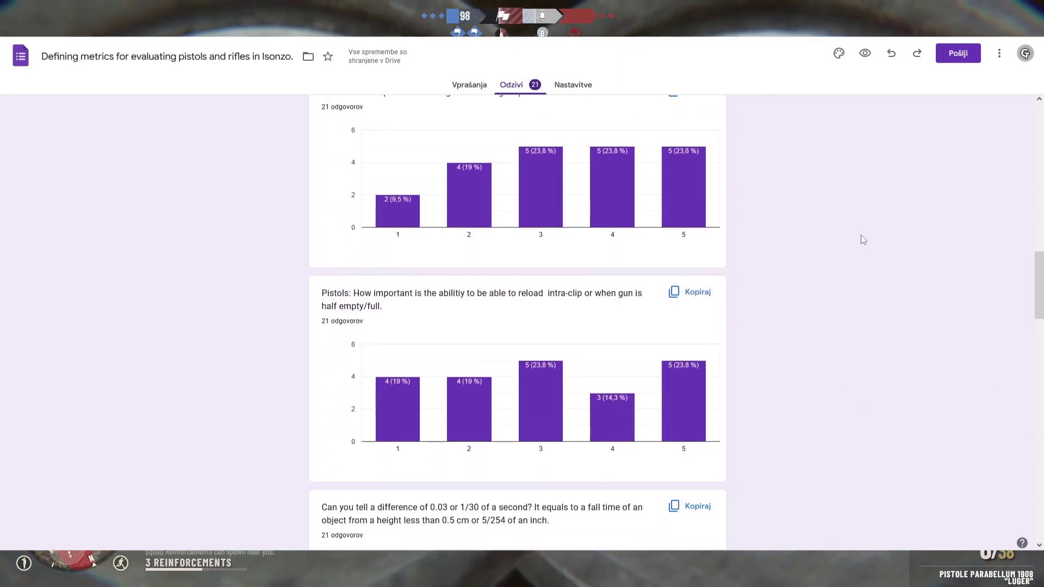
scroll(863, 237, up, 1)
drag(1042, 260, 1042, 266)
scroll(962, 249, down, 4)
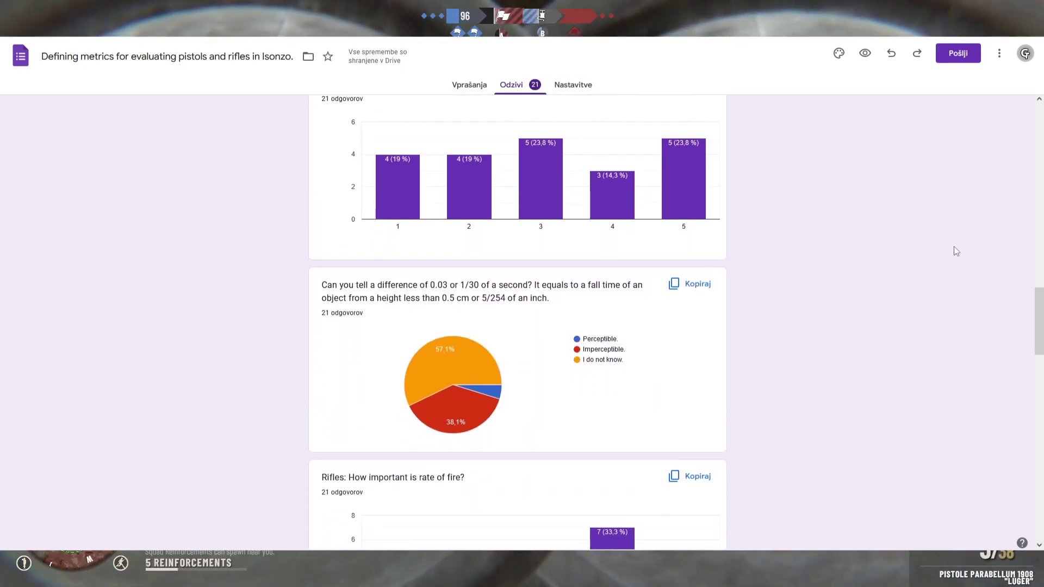
Step: Examine the rifle response charts from rate of fire through to the ability to reload intra-clip
scroll(954, 248, down, 4)
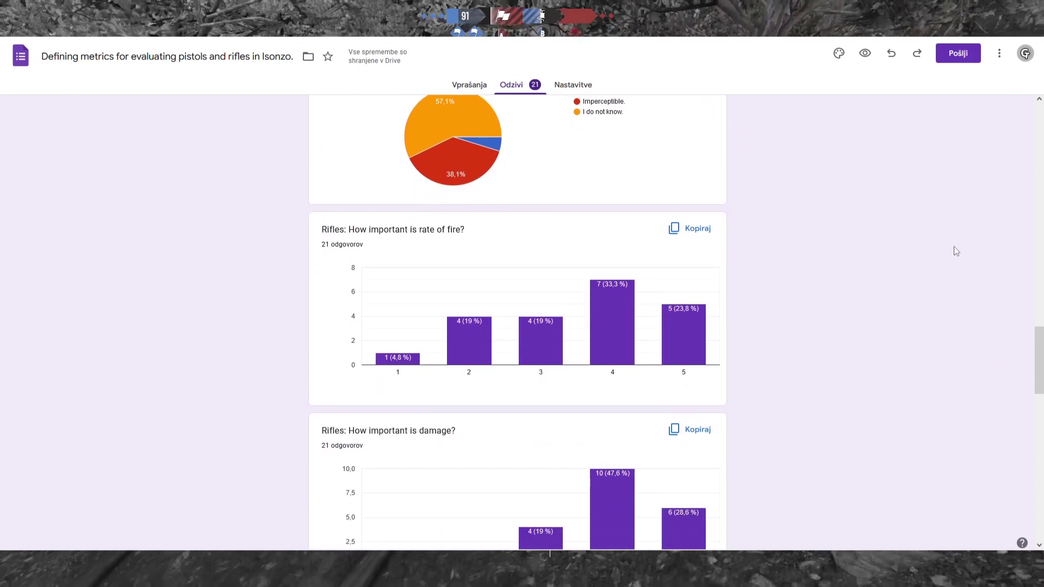
scroll(956, 251, down, 3)
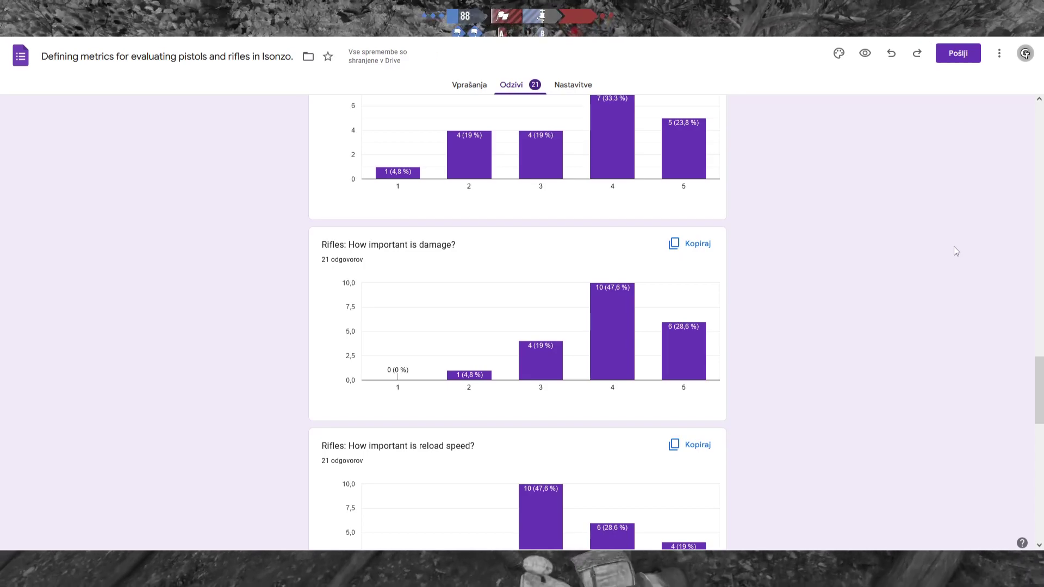
scroll(956, 251, down, 3)
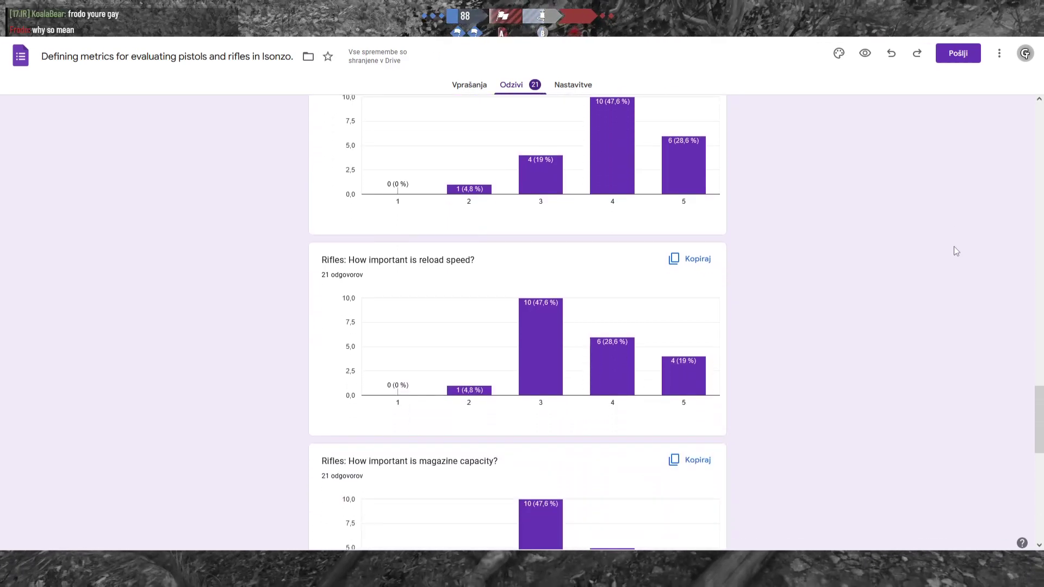
scroll(956, 251, down, 3)
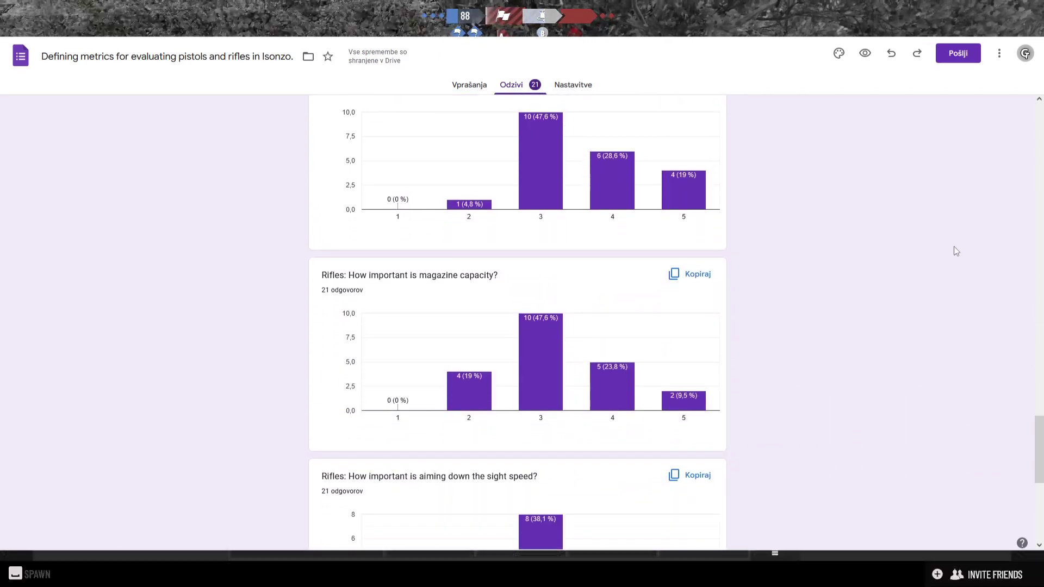
scroll(956, 252, down, 3)
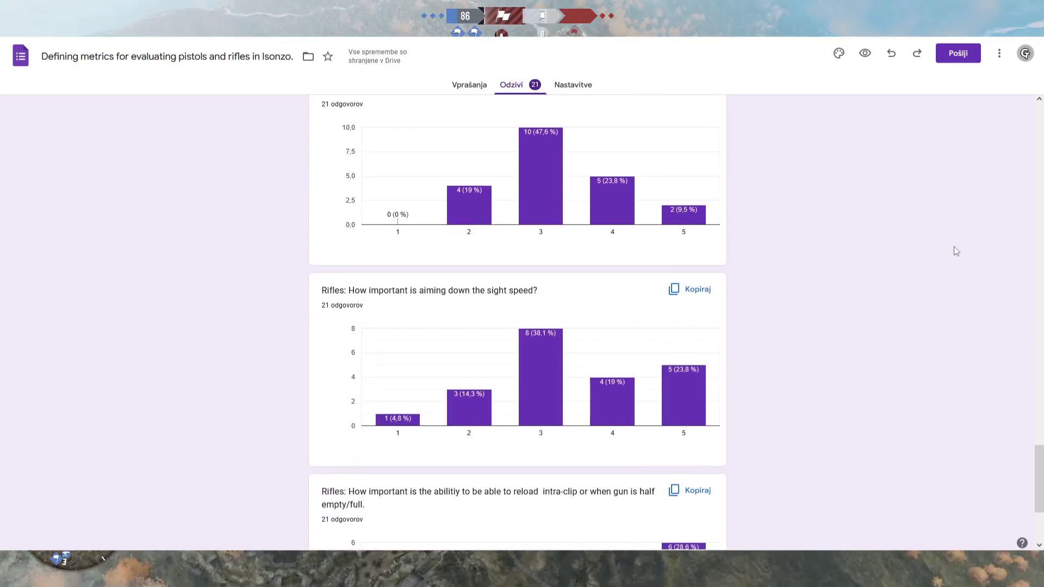
scroll(956, 251, down, 3)
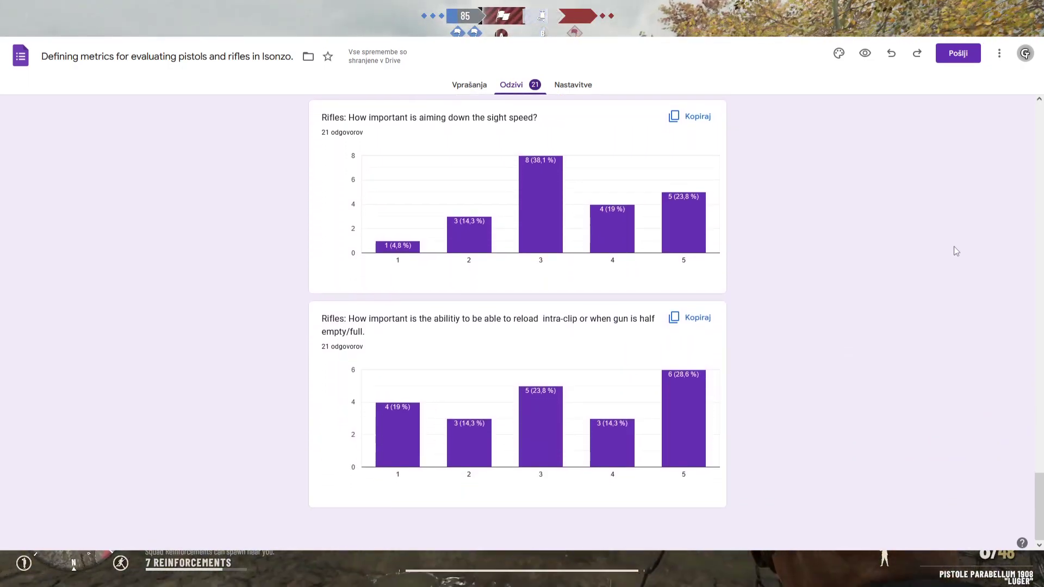
Step: Return to the Isonzo match and advance past the sandbags and through the trees toward objective B
key(shift+Tab)
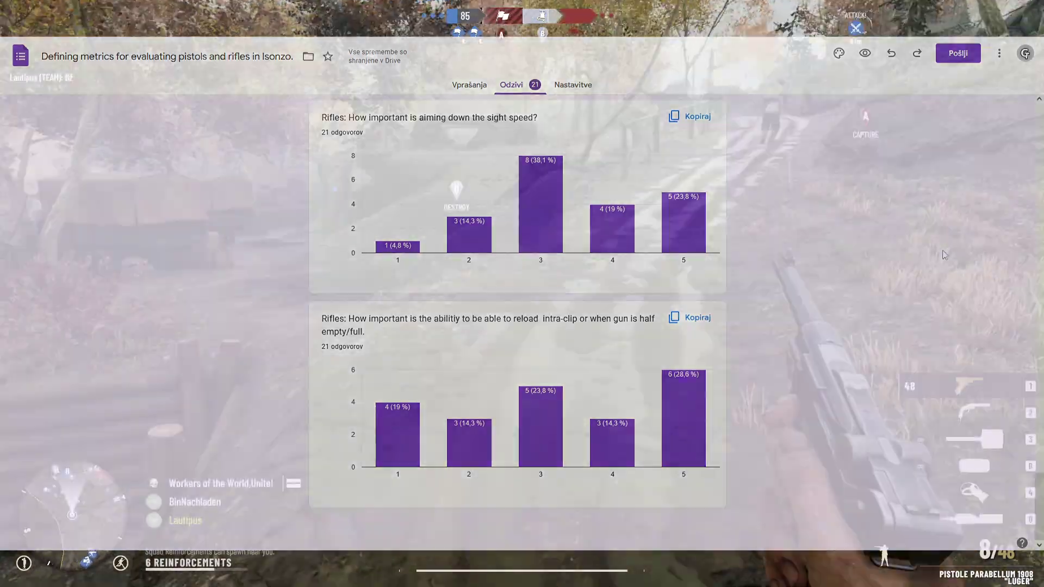
key(w)
key(w)
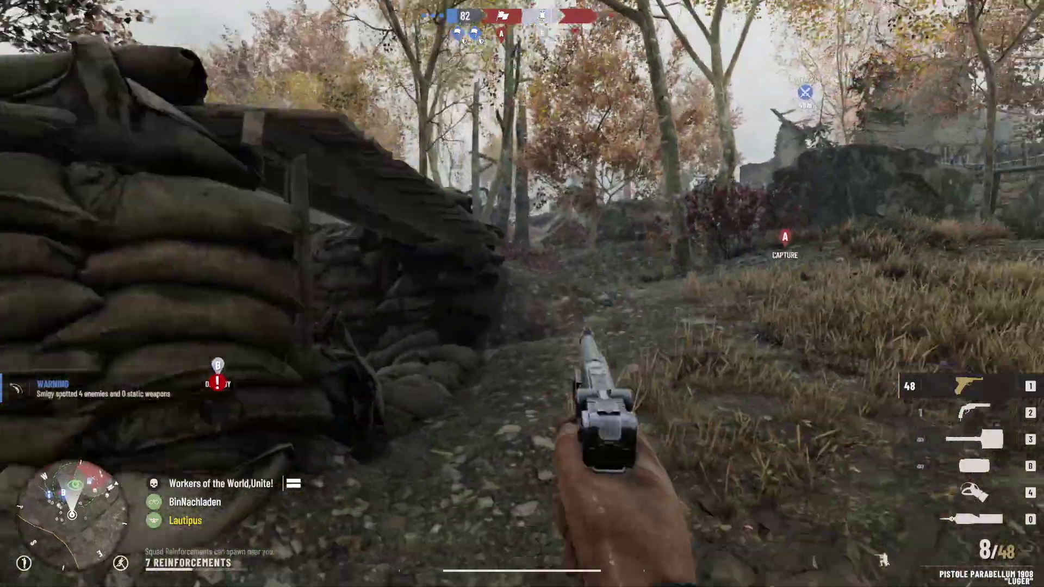
key(w)
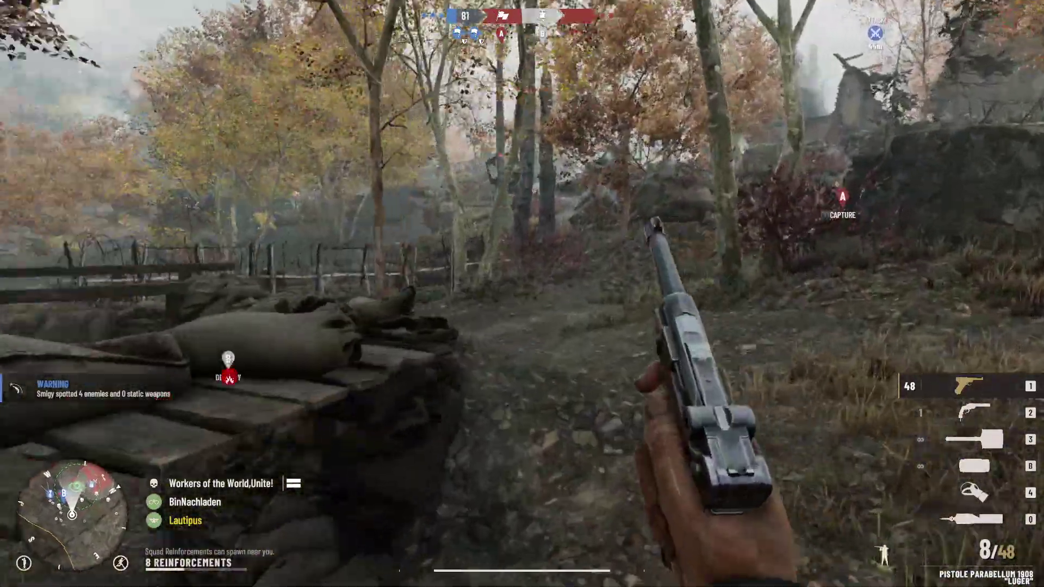
key(w)
key(w)
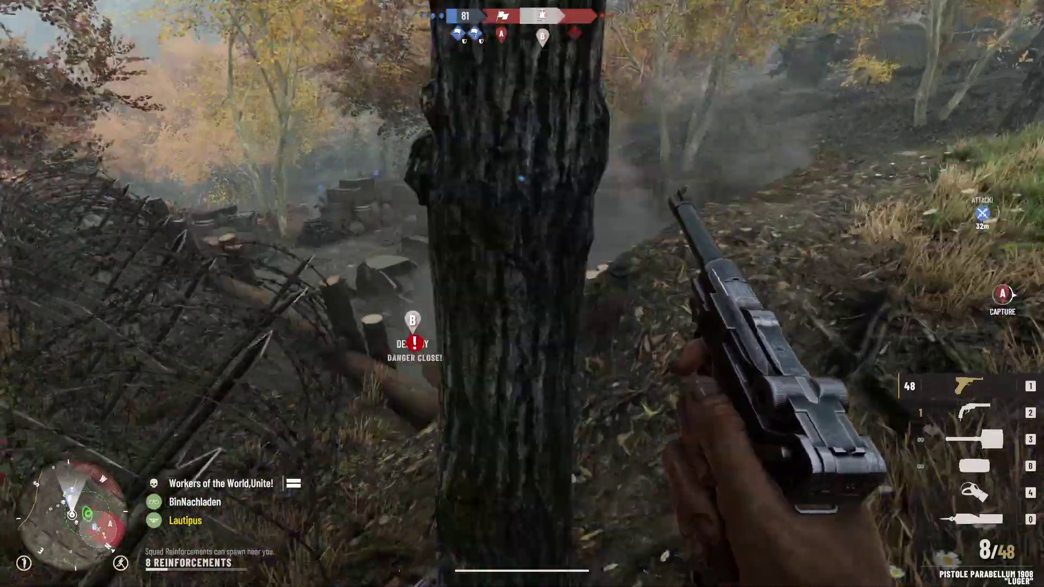
Step: Advance past the tree to the log wall above objective B and shoot the enemy near the gun with the Luger
key(w)
click(522, 293)
click(522, 293)
click(522, 294)
key(w)
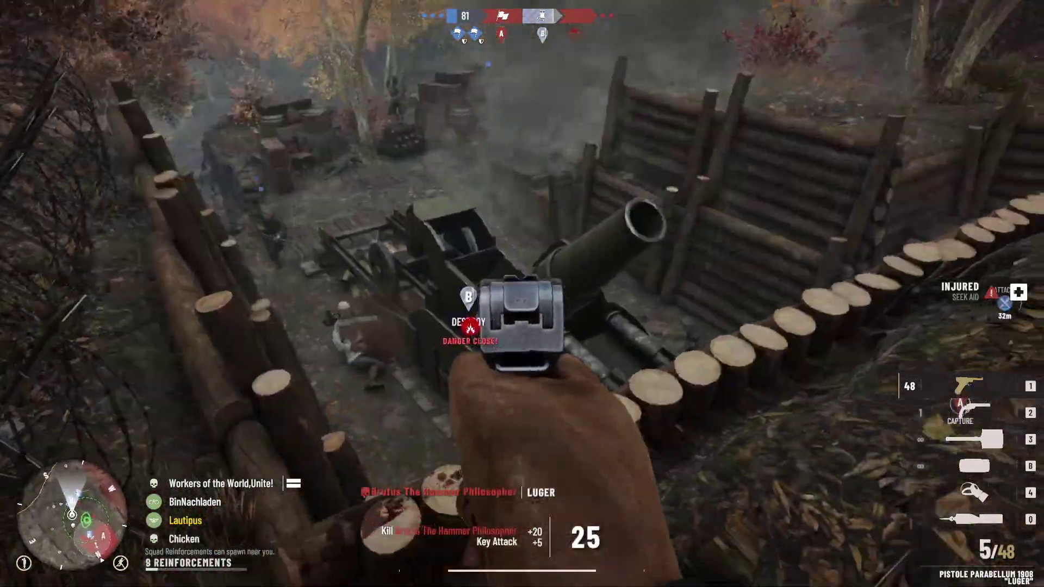
key(w)
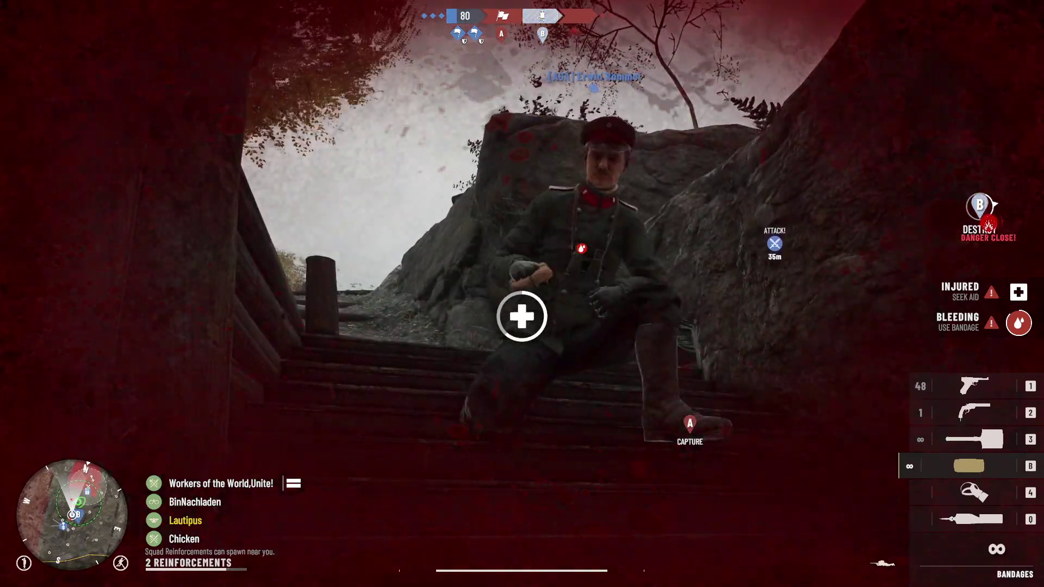
Step: Move along the wooden stairs near objective B, try to go prone, and reload the Luger
key(w)
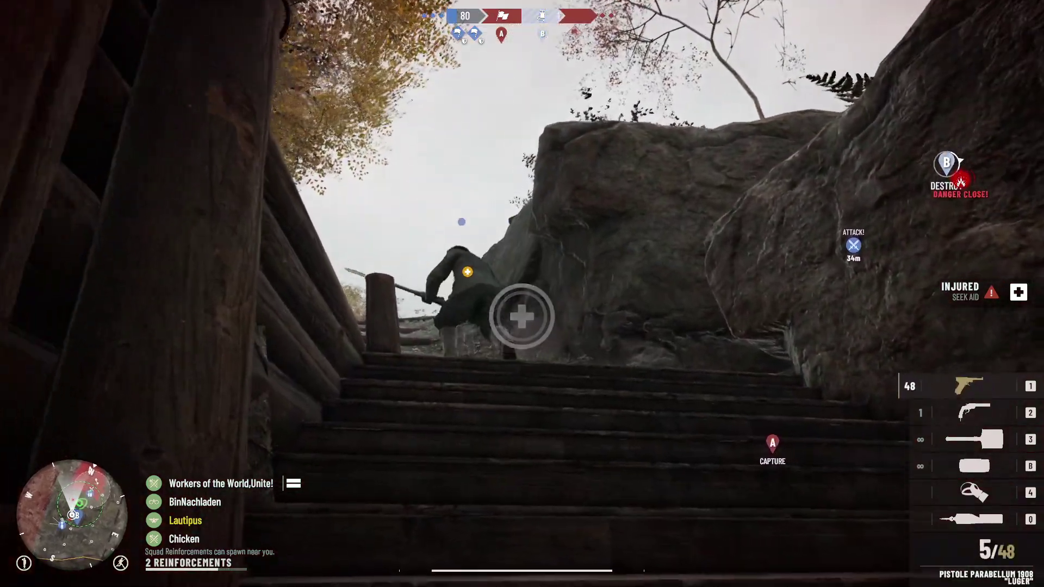
key(w)
key(z)
key(r)
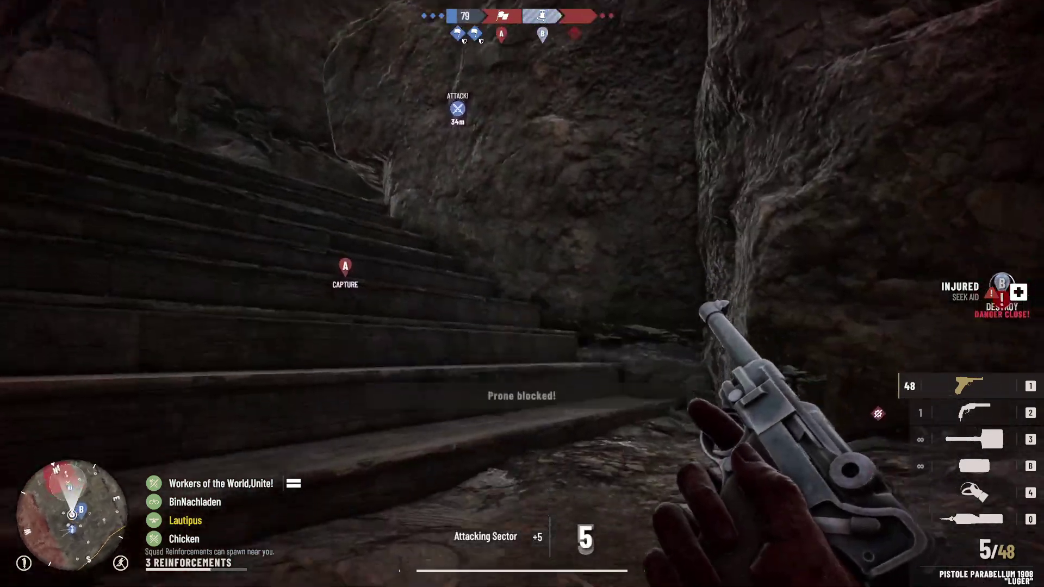
key(w)
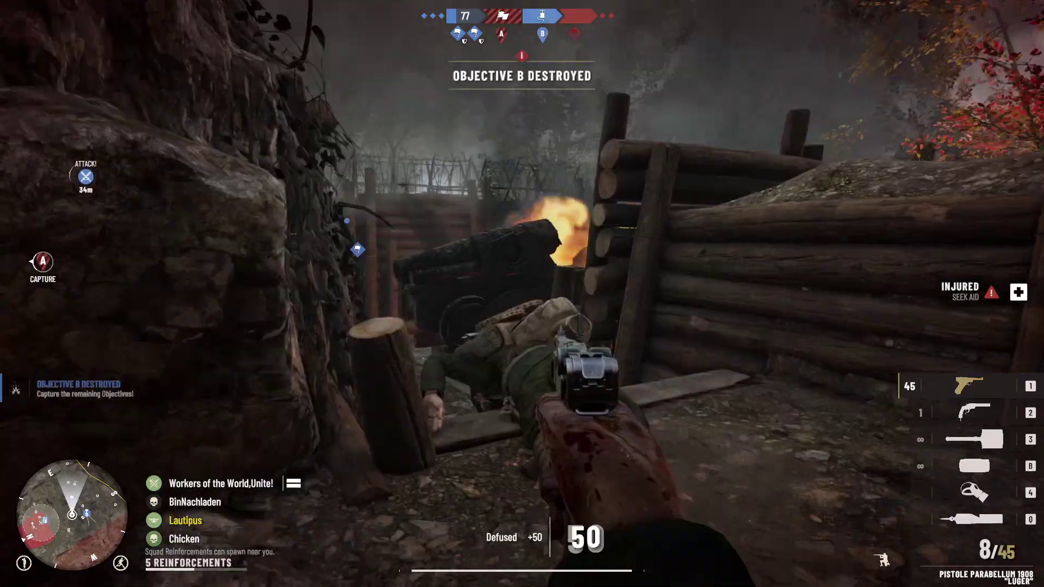
Step: Leave the destroyed gun at objective B and advance up the forest slope toward the wooden barrels
key(w)
key(w)
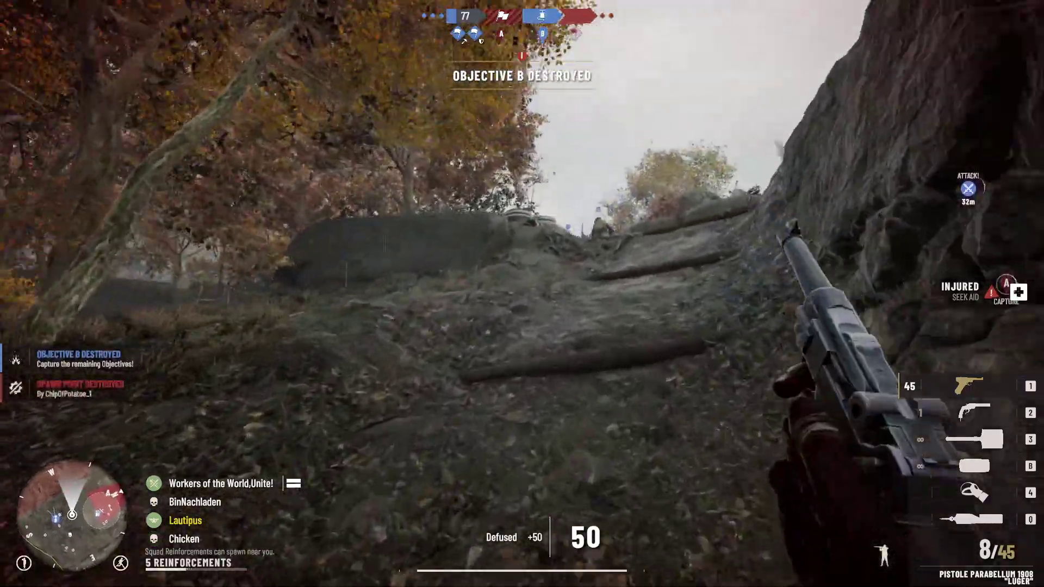
key(w)
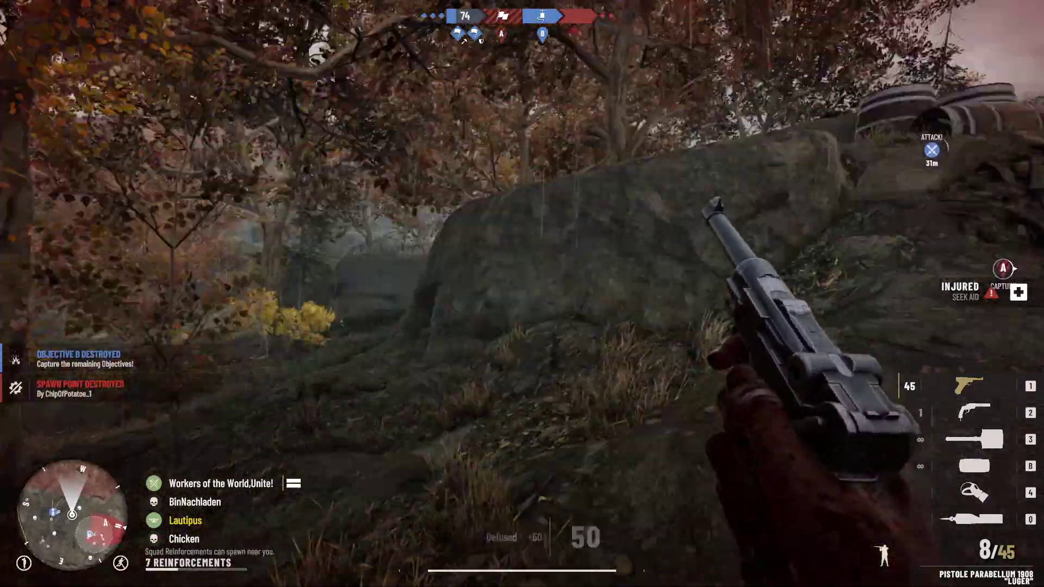
key(w)
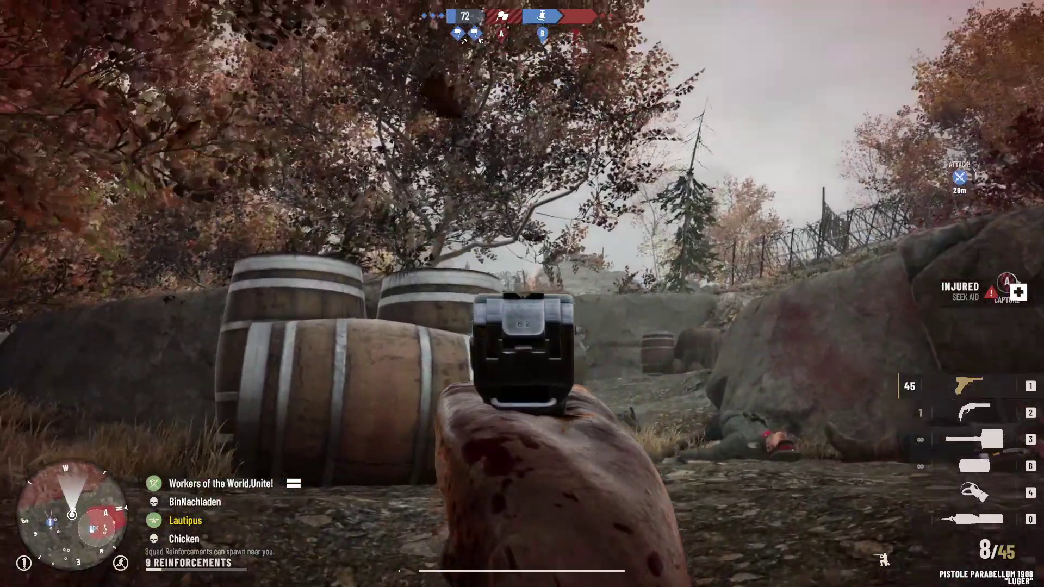
Step: Aim the Luger past the wooden barrels and fire at the enemy beyond them
click(522, 294)
click(522, 294)
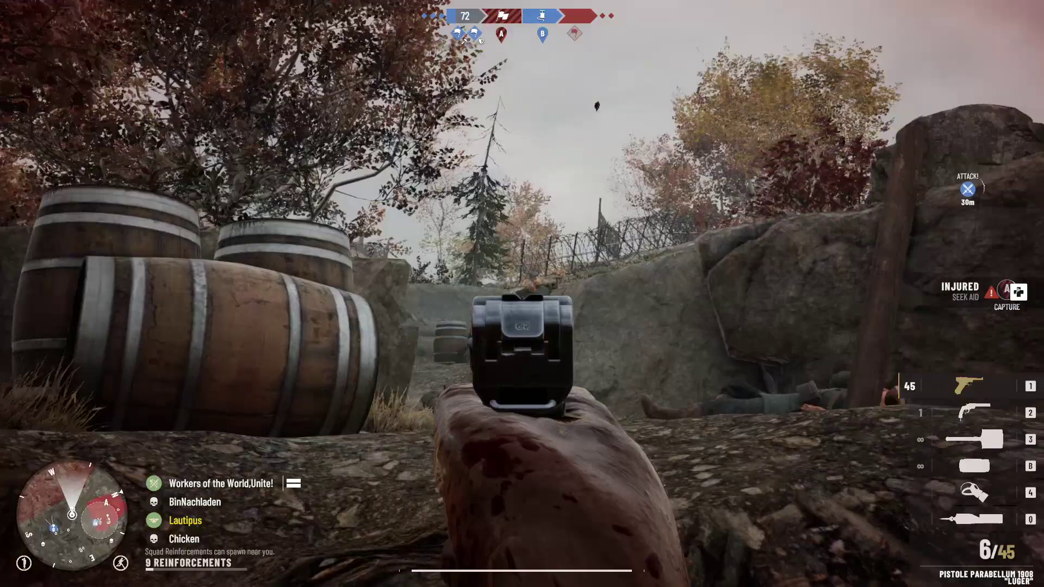
click(522, 294)
click(522, 294)
click(522, 294)
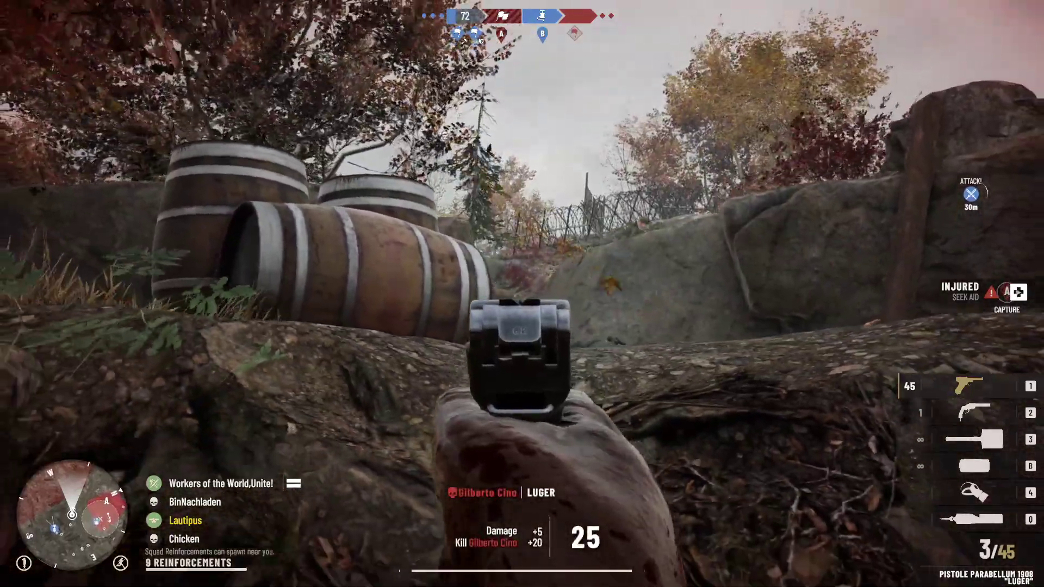
click(522, 294)
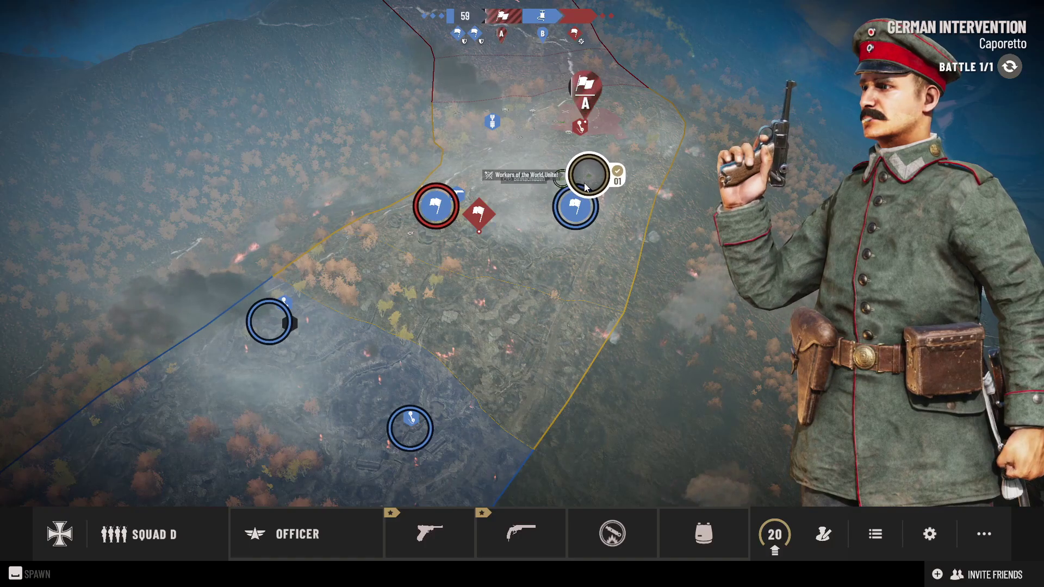
Step: Spawn as Officer at the selected squad point and follow the muddy road past the carts to the barricade before objective A
key(space)
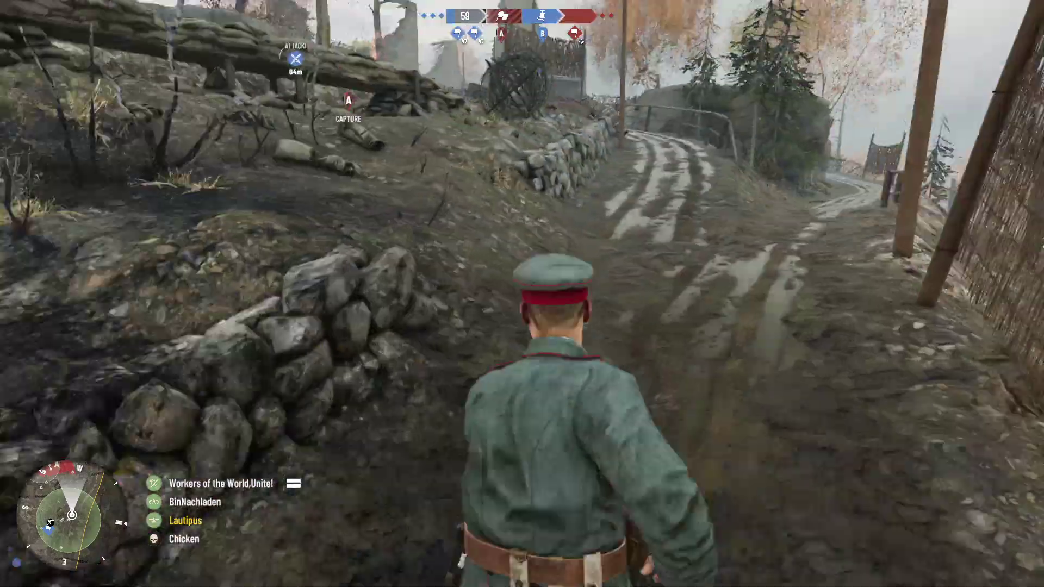
key(w)
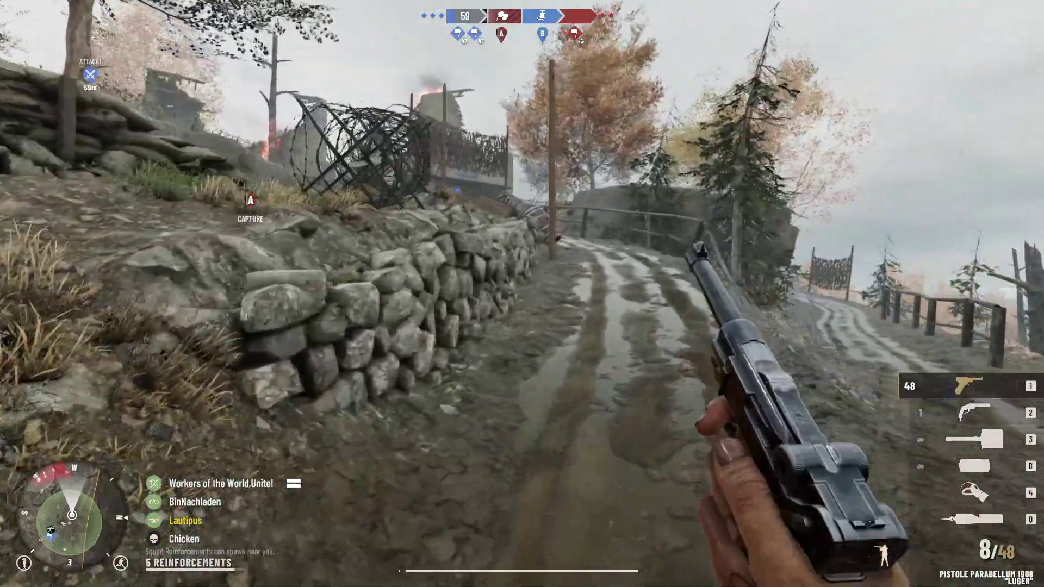
key(w)
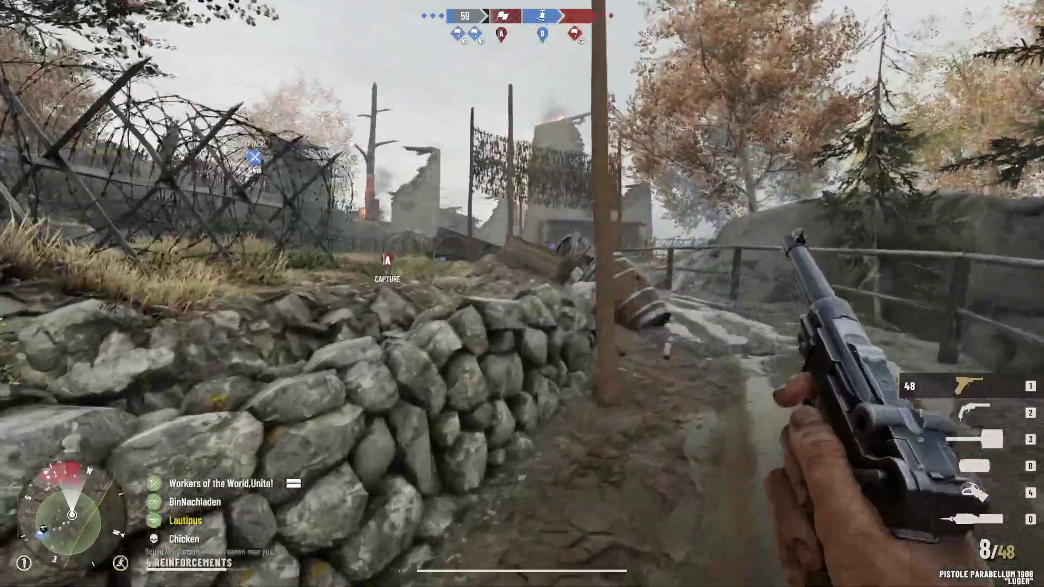
key(w)
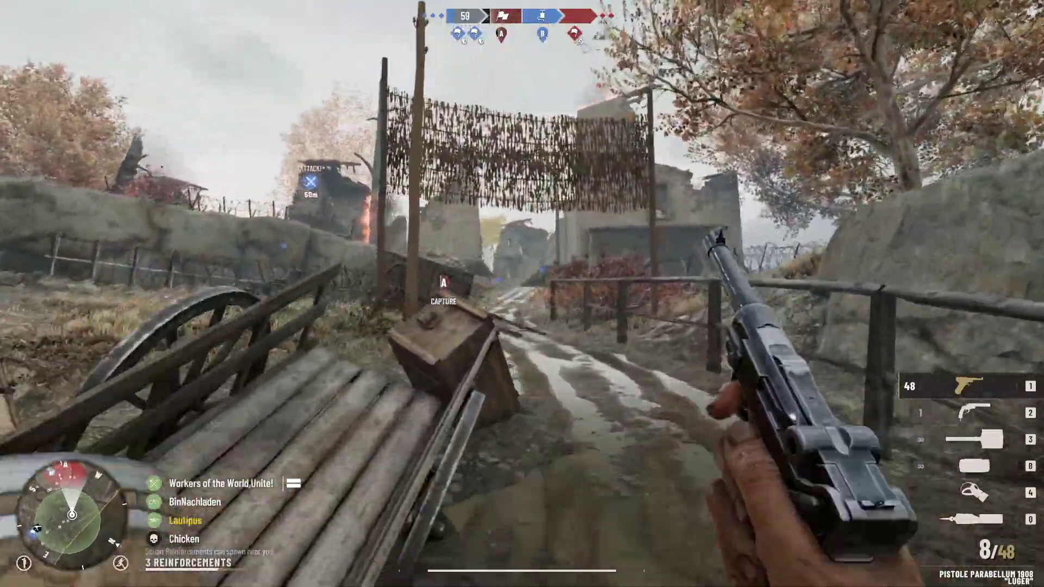
key(w)
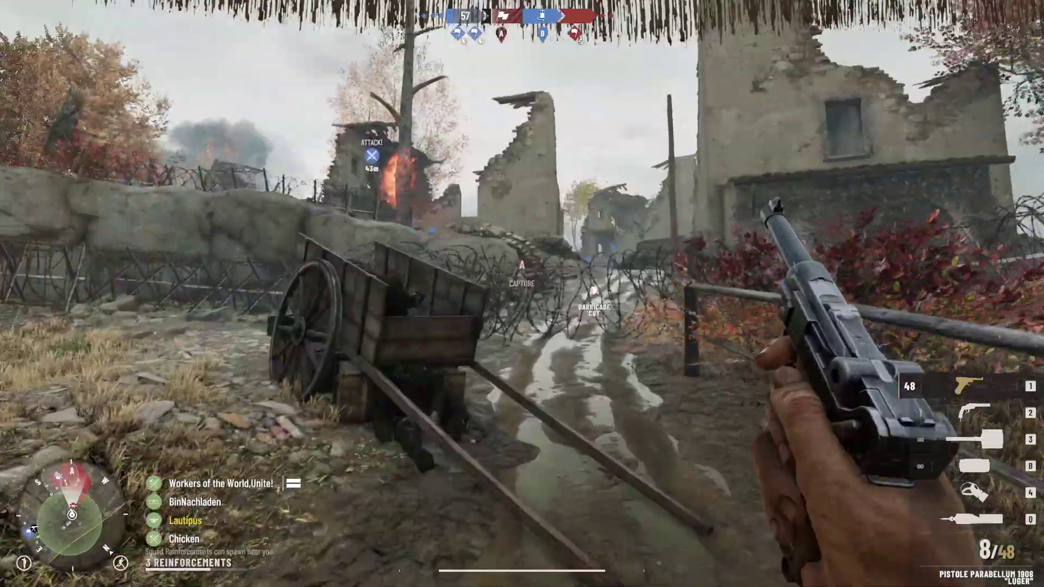
key(w)
key(f)
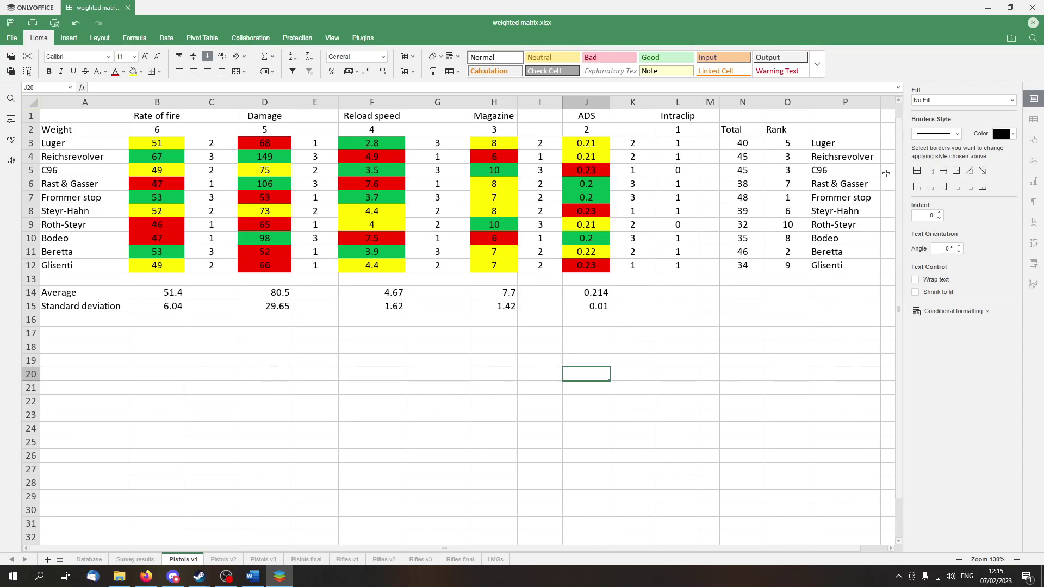
Step: Switch to the weighted matrix workbook in ONLYOFFICE and examine the pistol scores from Pistols v1 through v3 to Pistols final
click(223, 560)
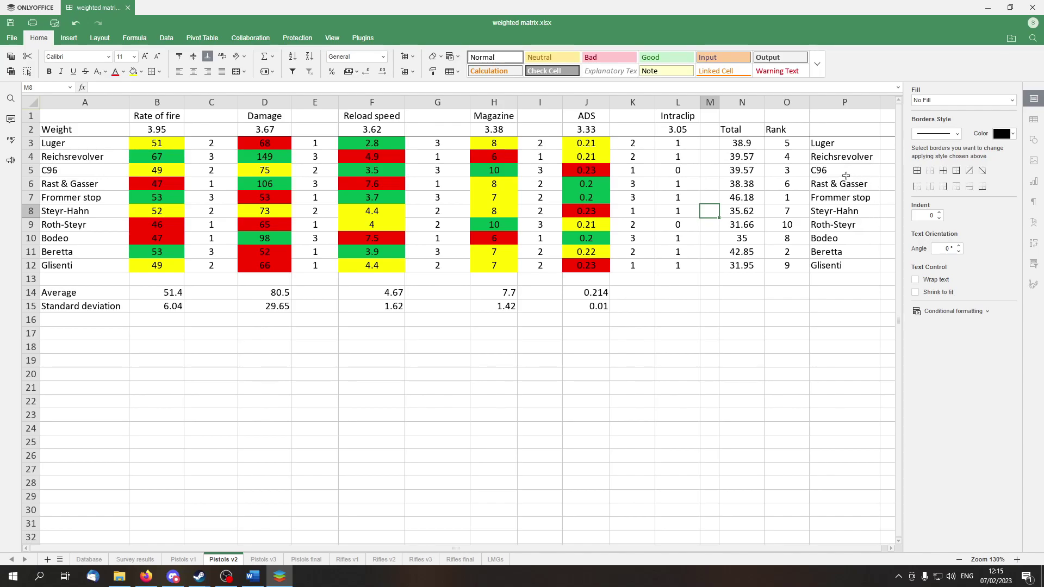
click(263, 559)
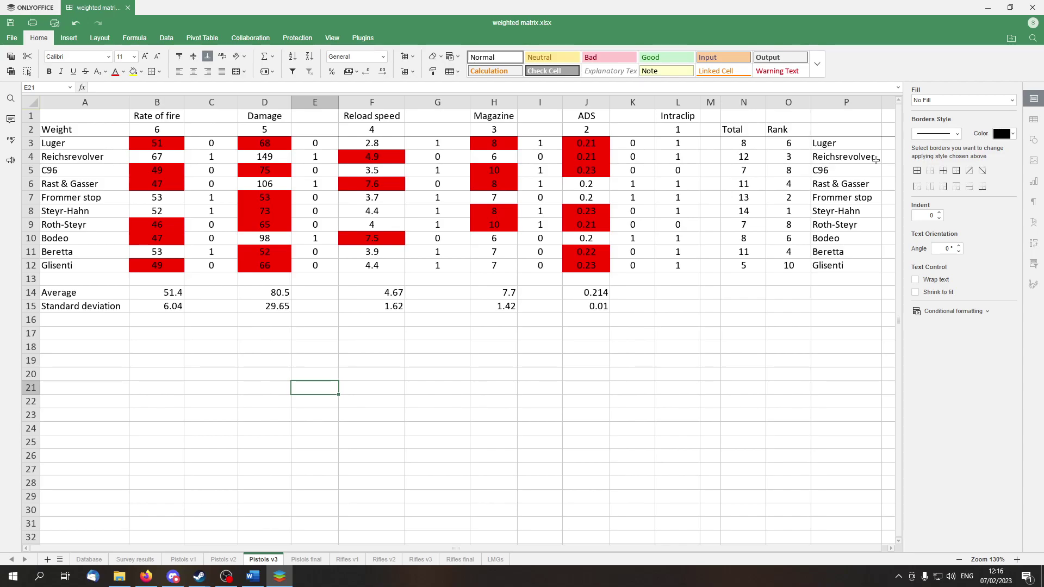
click(306, 560)
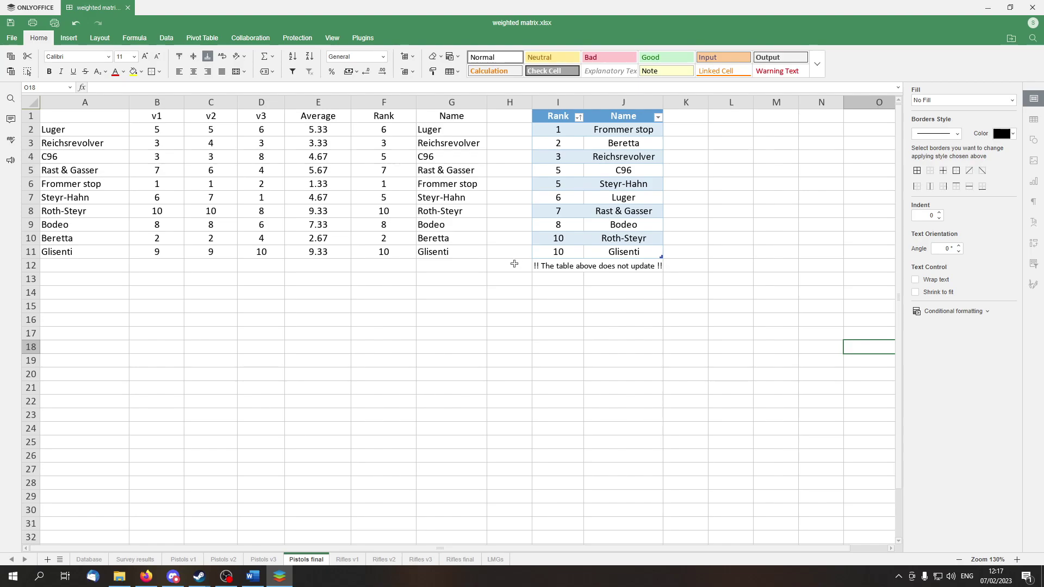
Step: Revisit the Pistols v1, v2 and v3 weightings and compare them with the Pistols final ranking
click(185, 561)
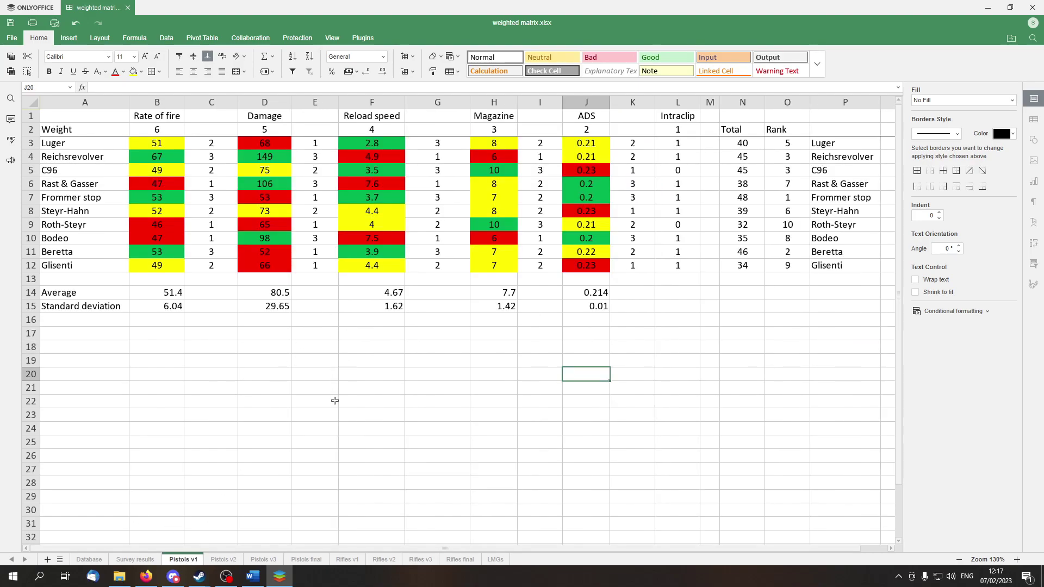
click(220, 561)
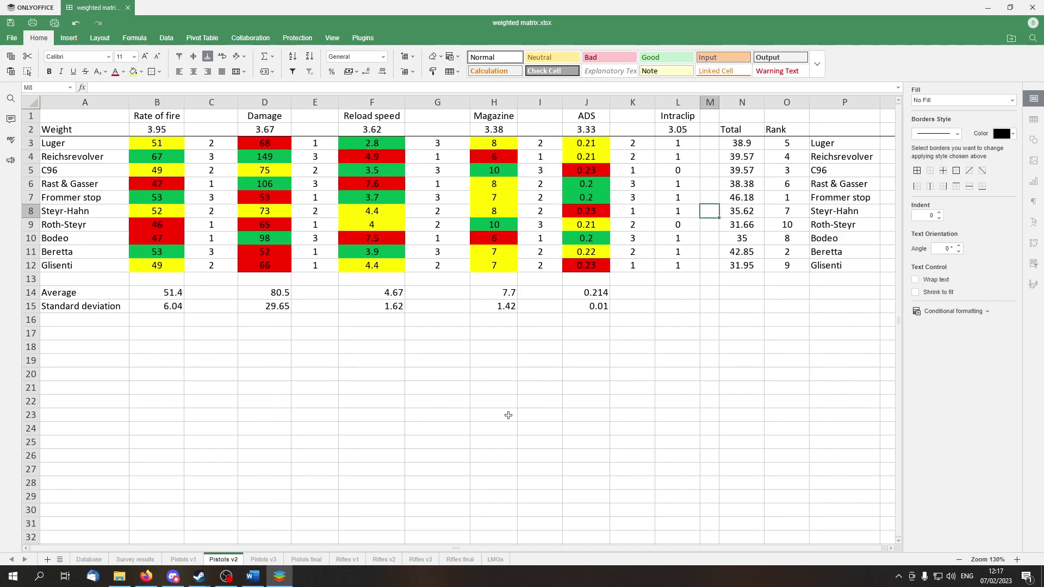
click(263, 560)
click(308, 561)
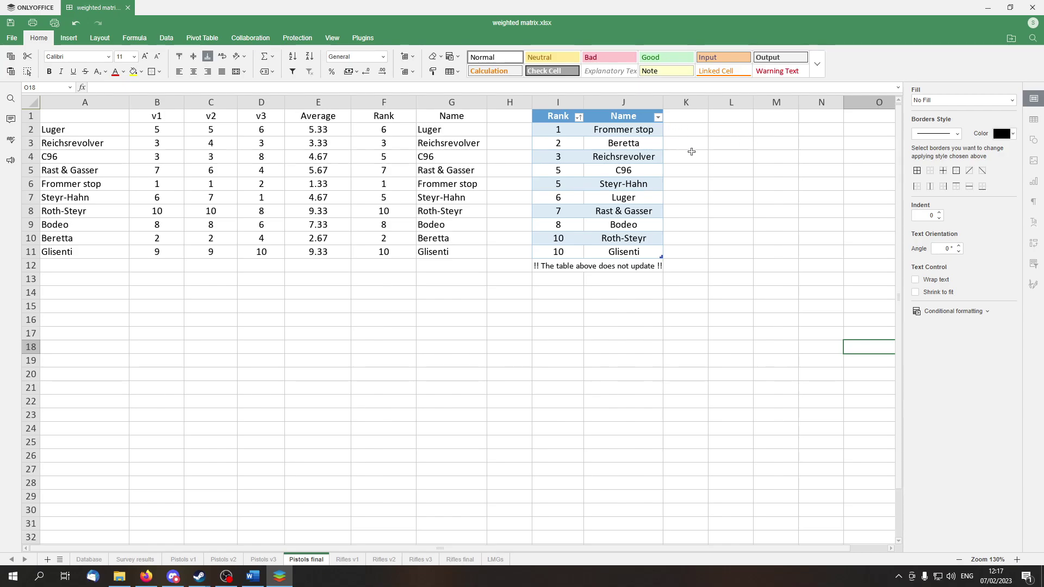
Step: Select the Beretta and Frommer stop rows in Pistols v1 to review their scores, and return to the final pistol ranking
click(185, 559)
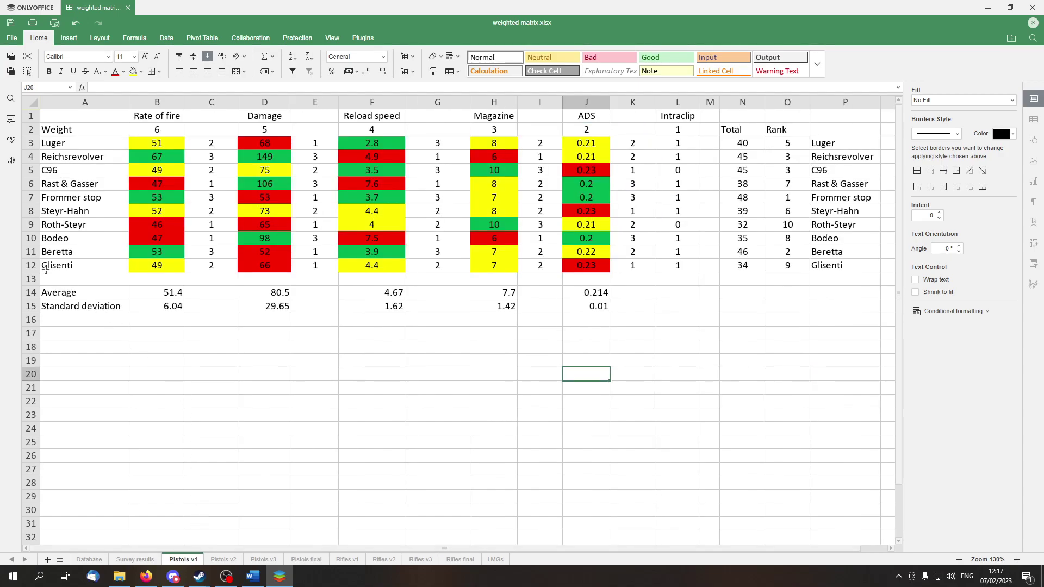
click(31, 252)
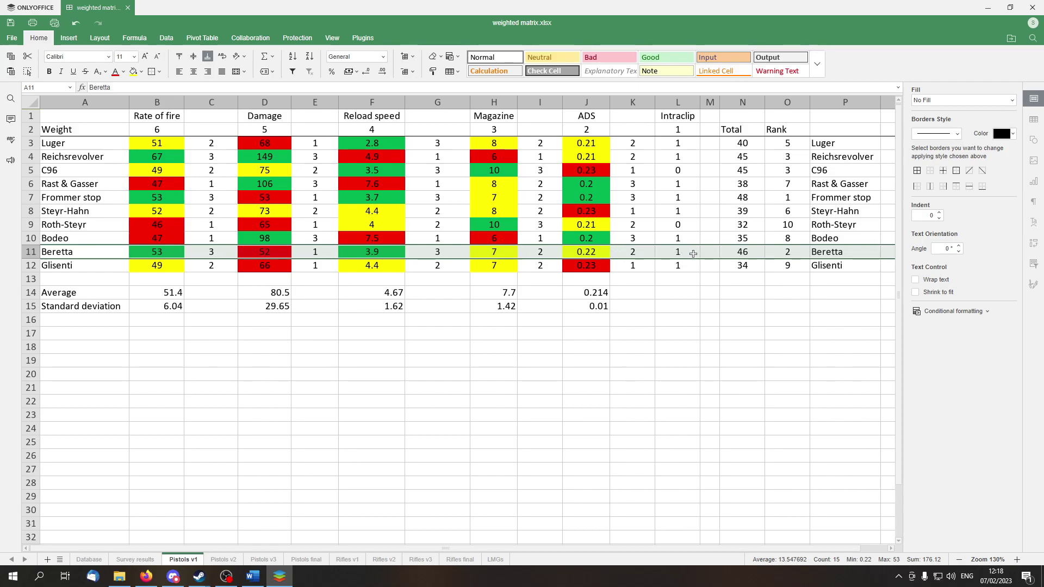
click(32, 198)
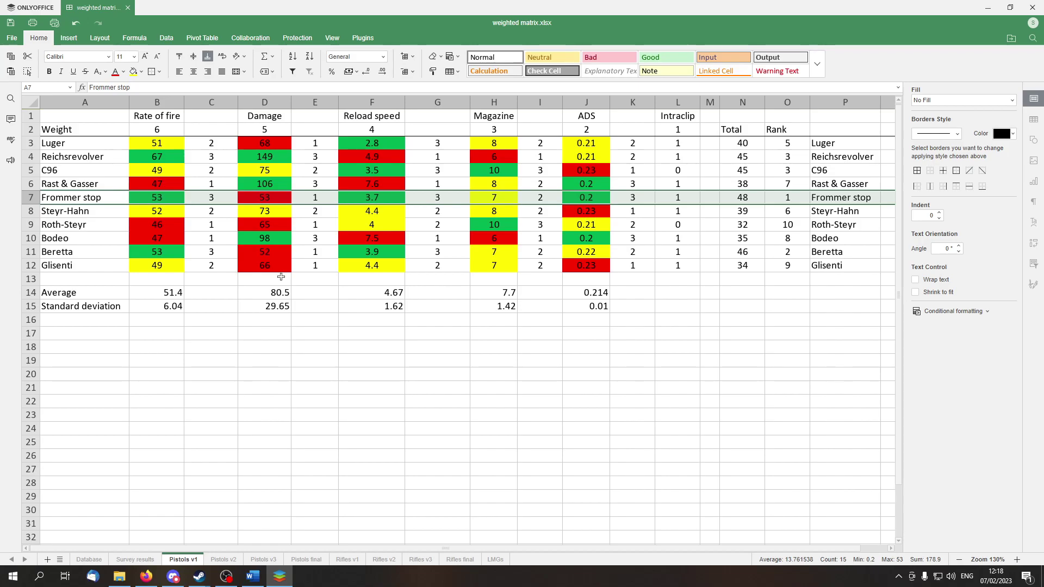
click(306, 560)
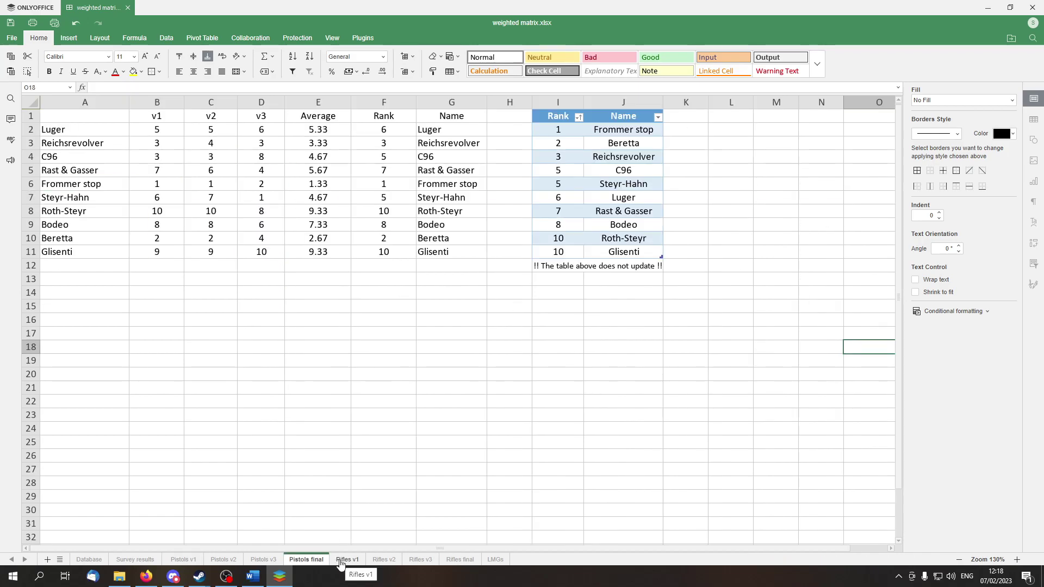
Step: Examine the Rifles v1 scores, selecting the Wrendl, M88-90 and M95 Stutzen rows one after another
click(341, 561)
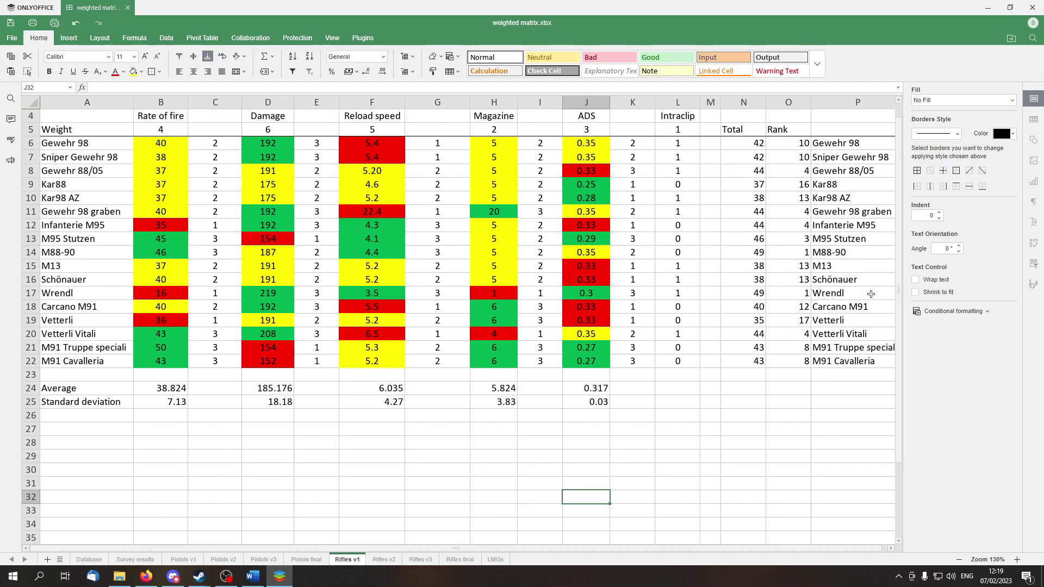
click(870, 293)
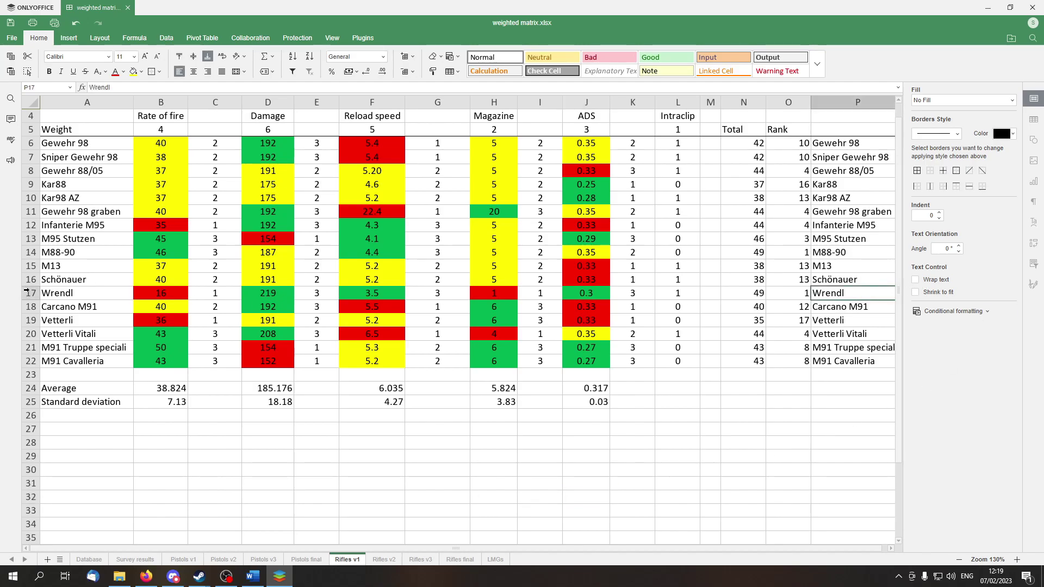
click(27, 292)
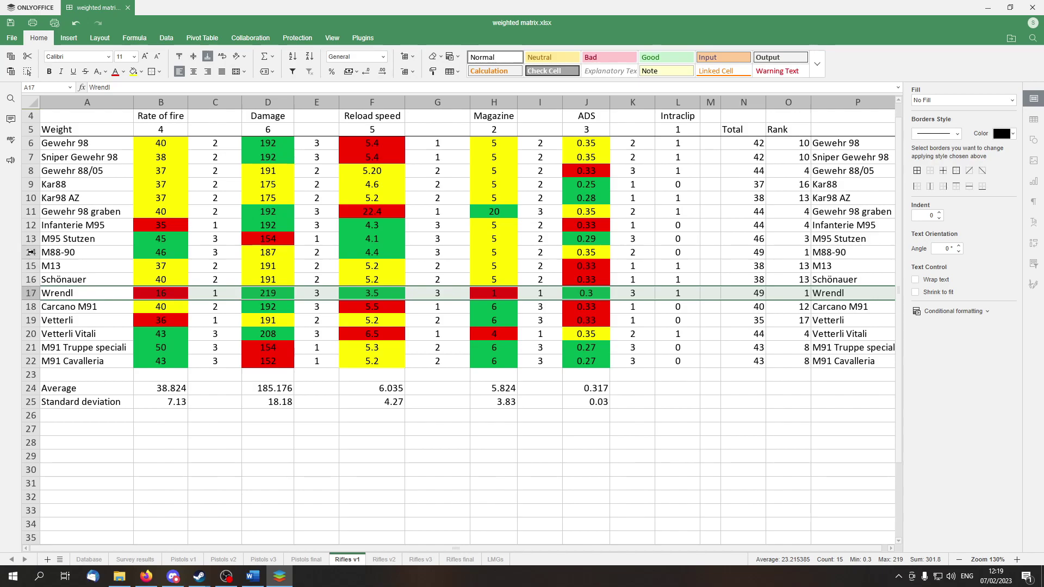
click(31, 252)
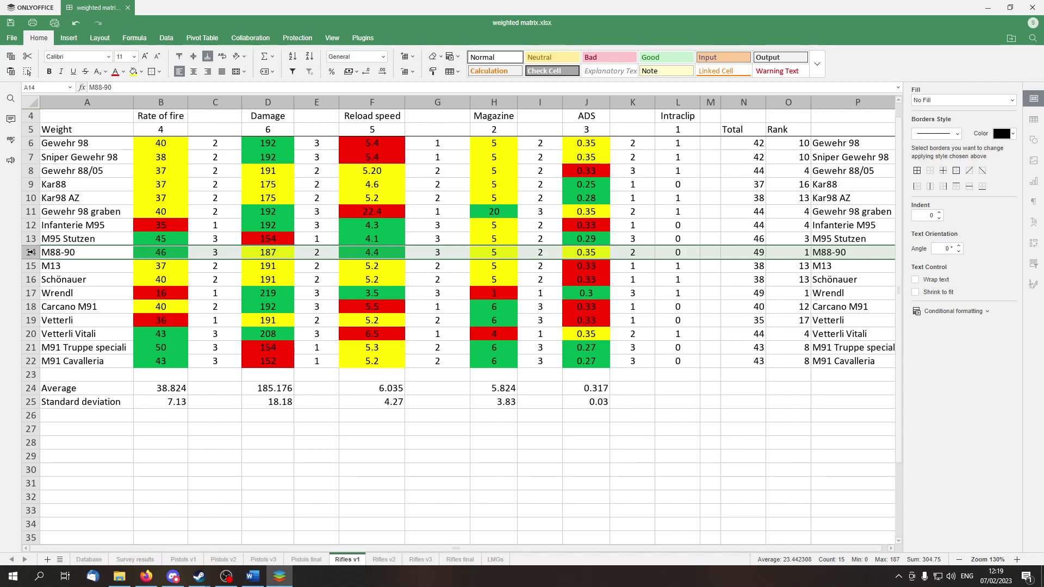
click(31, 239)
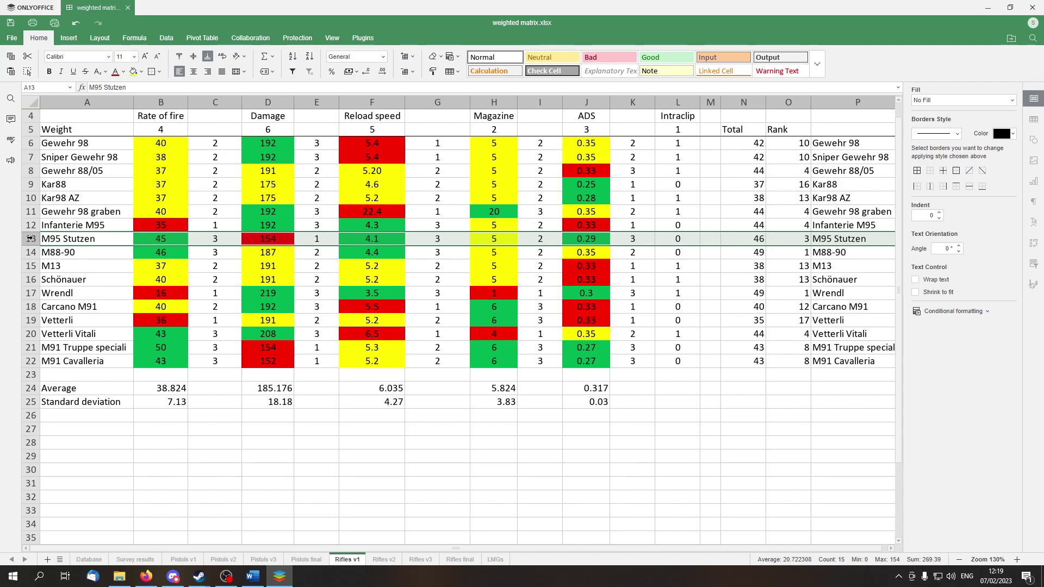
click(155, 457)
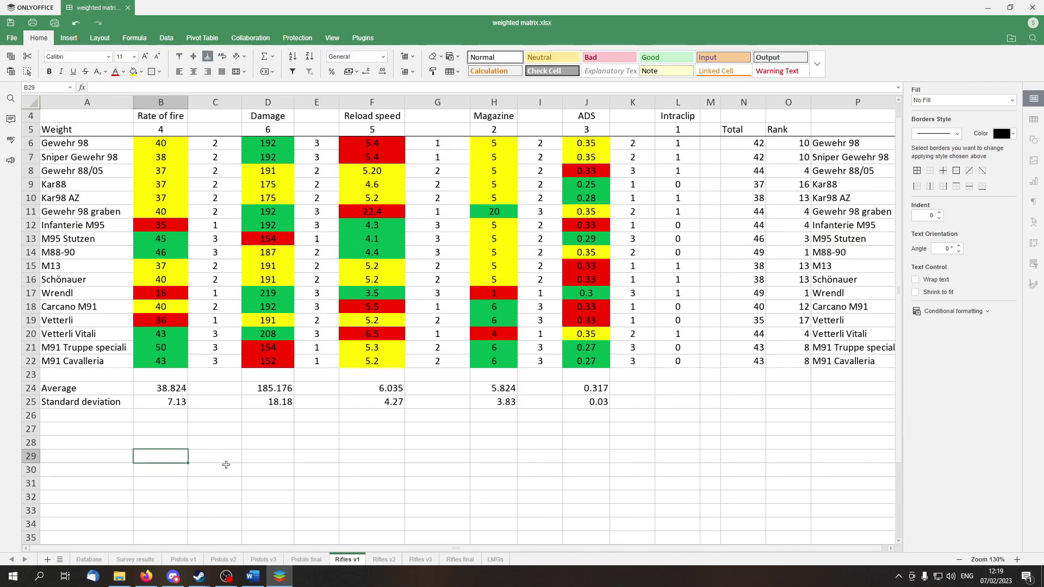
Step: Examine the Rifles v2 scores, selecting the M88-90, M95 Stutzen and M91 Truppe speciali names in the ranking
click(383, 561)
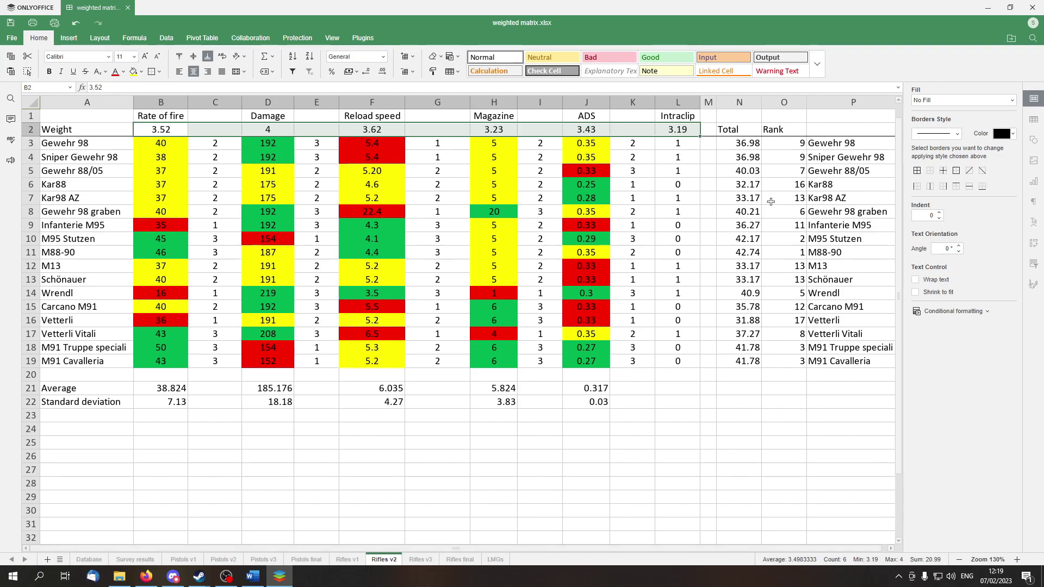
click(852, 254)
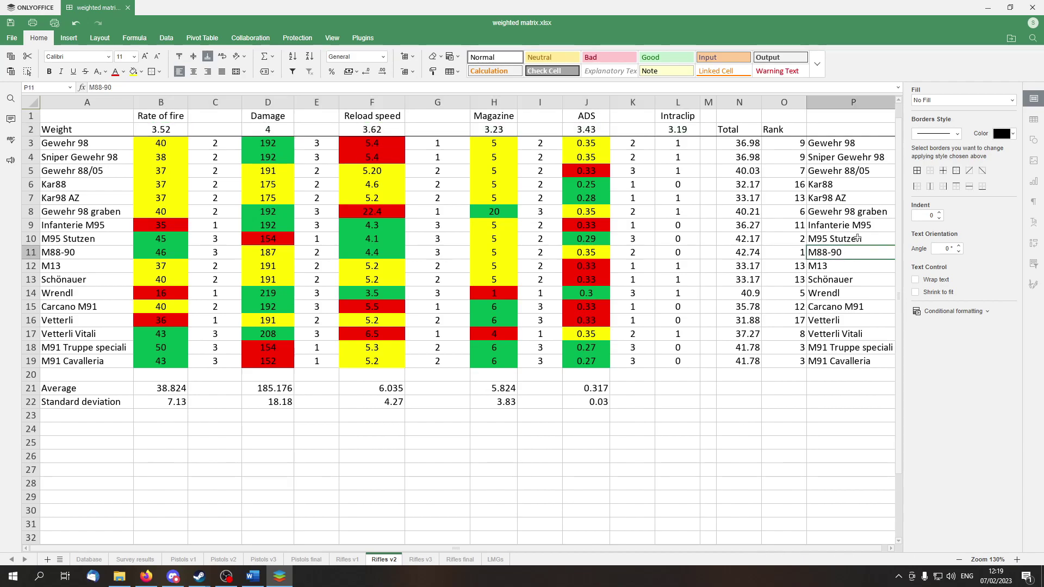
click(858, 238)
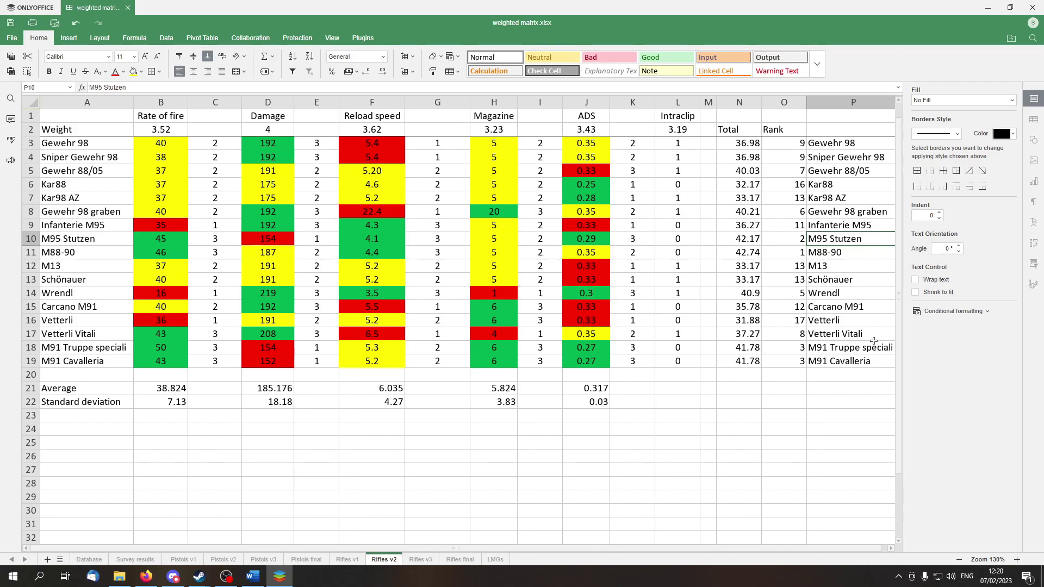
click(873, 346)
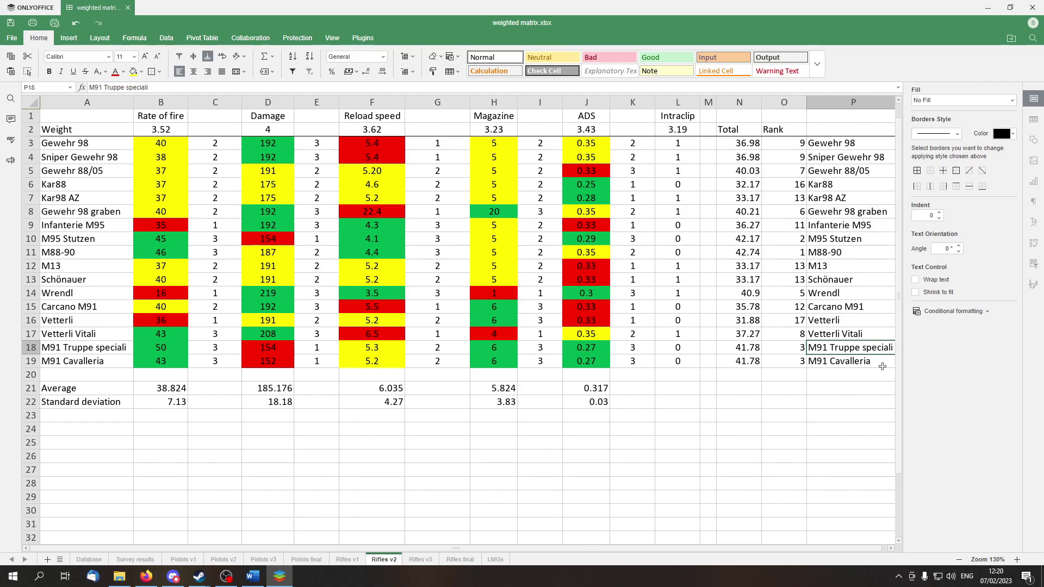
Step: In Rifles v3, compare the Gewehr 98 graben reload speed with the overall average and the average excluding the graben
click(414, 562)
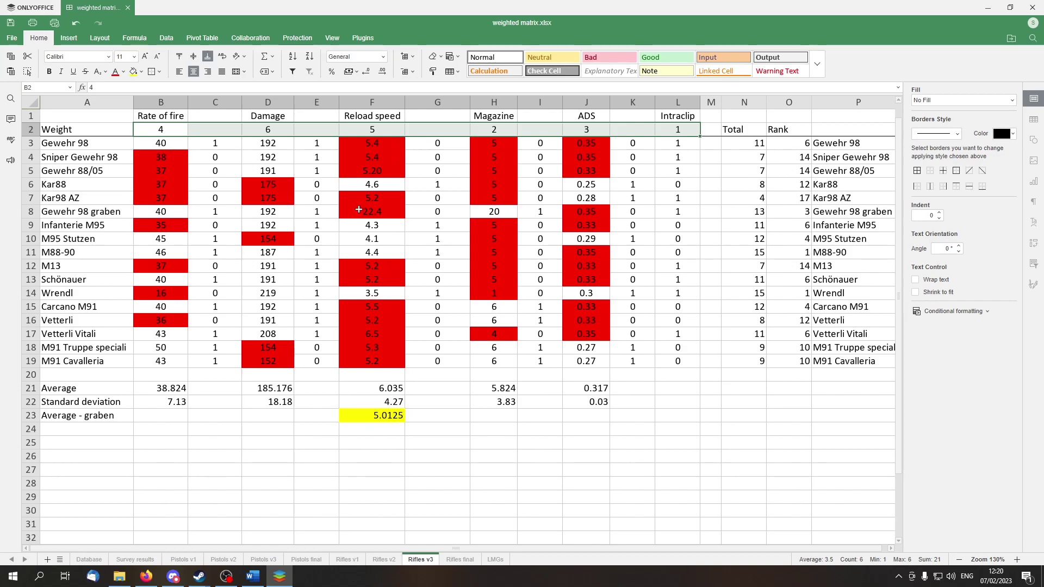
click(363, 212)
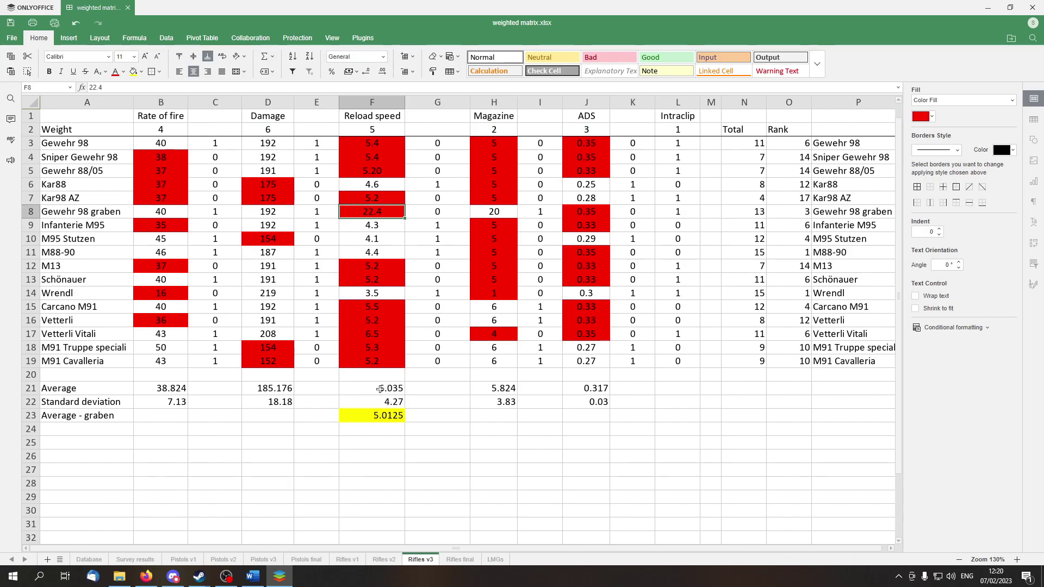
click(380, 389)
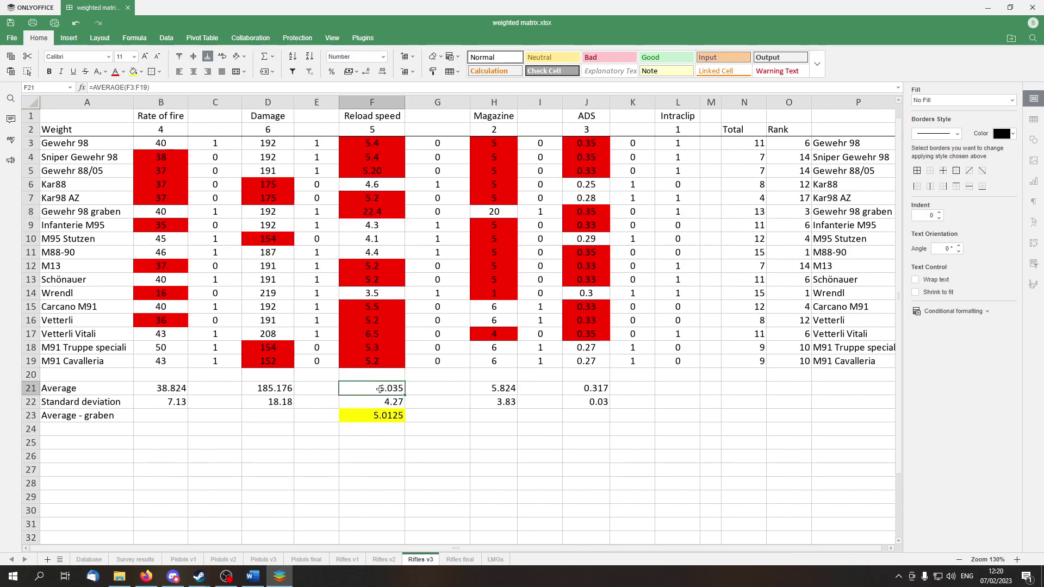
click(391, 418)
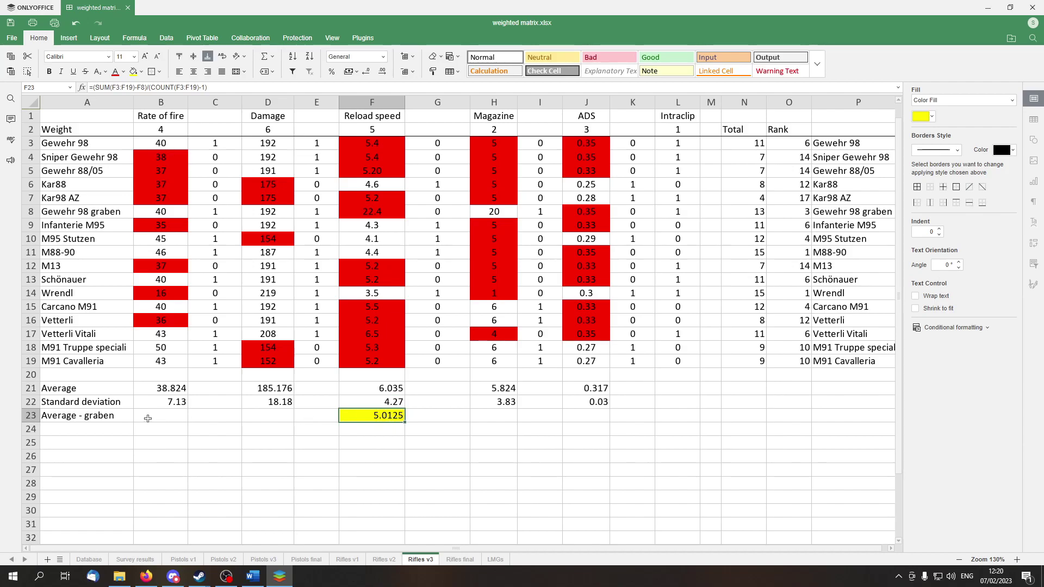
key(Home)
click(377, 418)
Step: Review the Rifles v3 ranking by selecting M88-90, Wrendl, Gewehr 98 graben and M95 Stutzen in turn
click(859, 256)
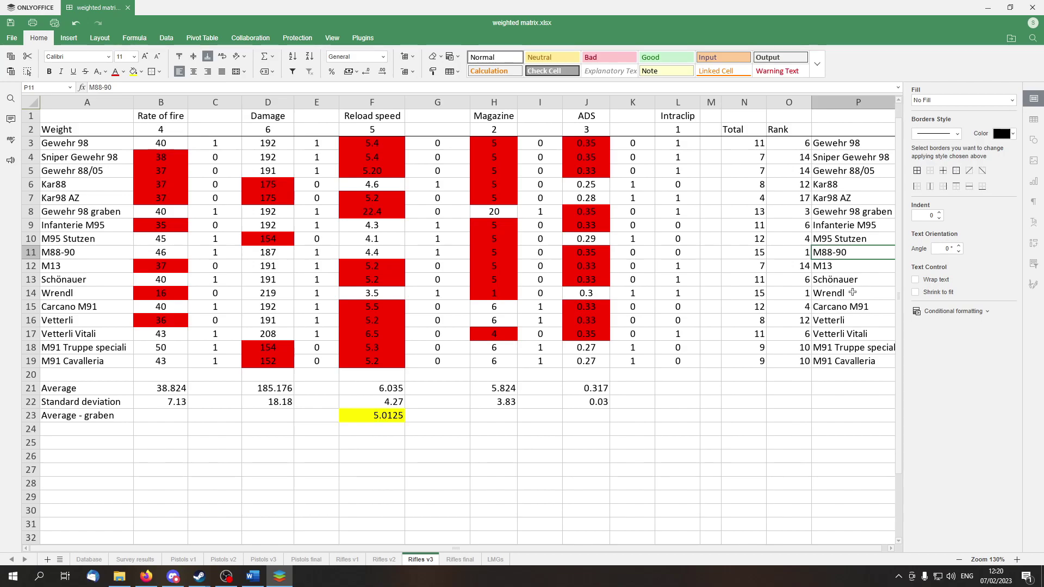
click(859, 293)
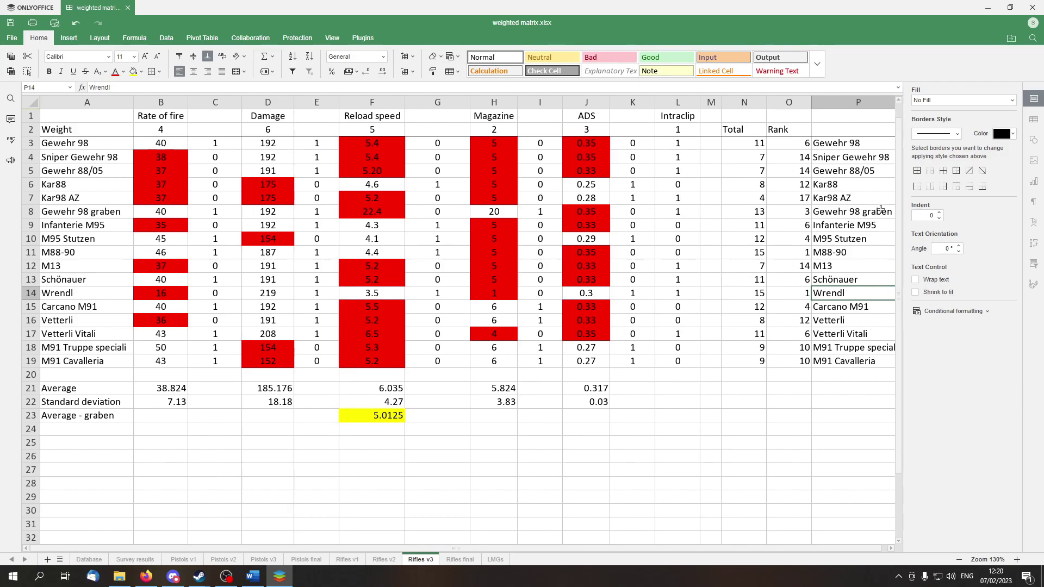
click(881, 211)
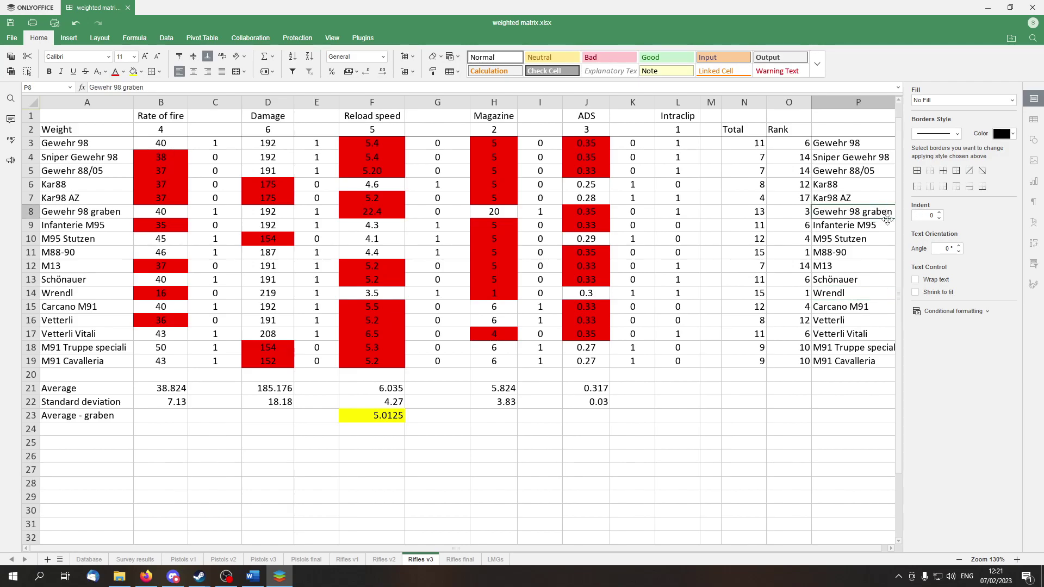
click(879, 239)
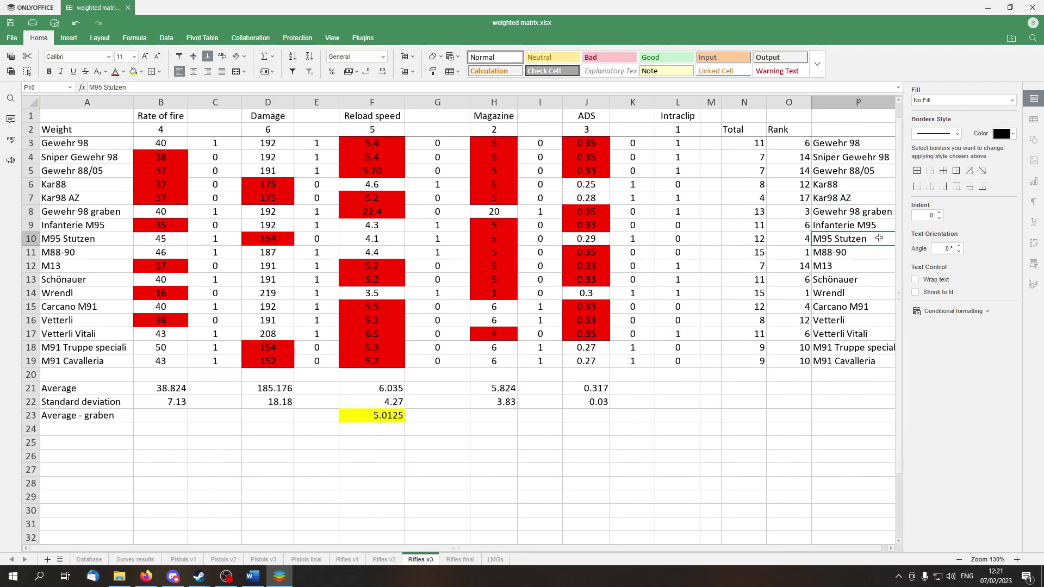
Step: Examine the Rifles final ranking table, selecting M88-90, Wrendl, M95 Stutzen and Vetterli Vitali, and return to Wrendl
click(461, 560)
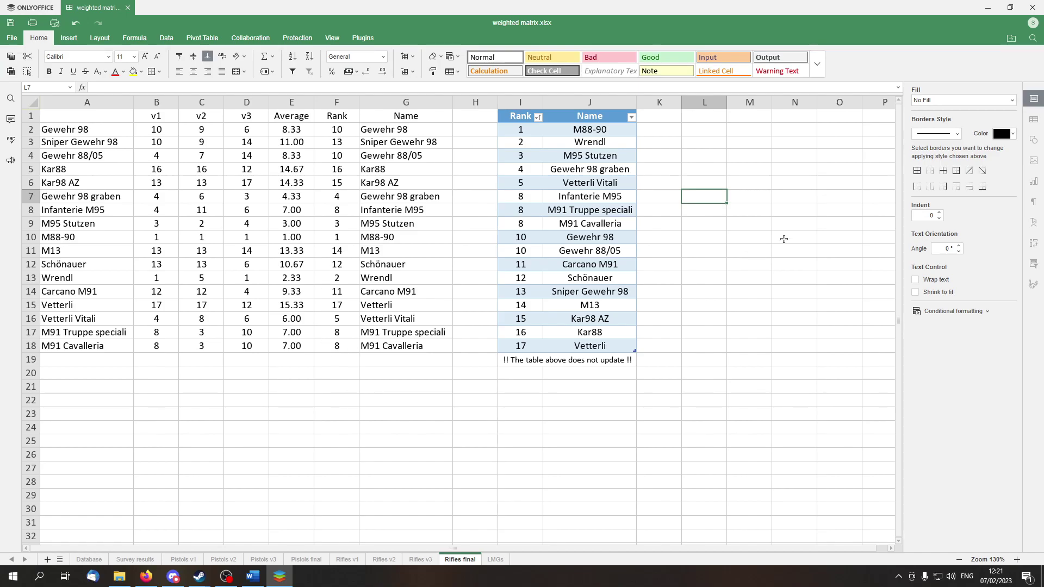
click(632, 133)
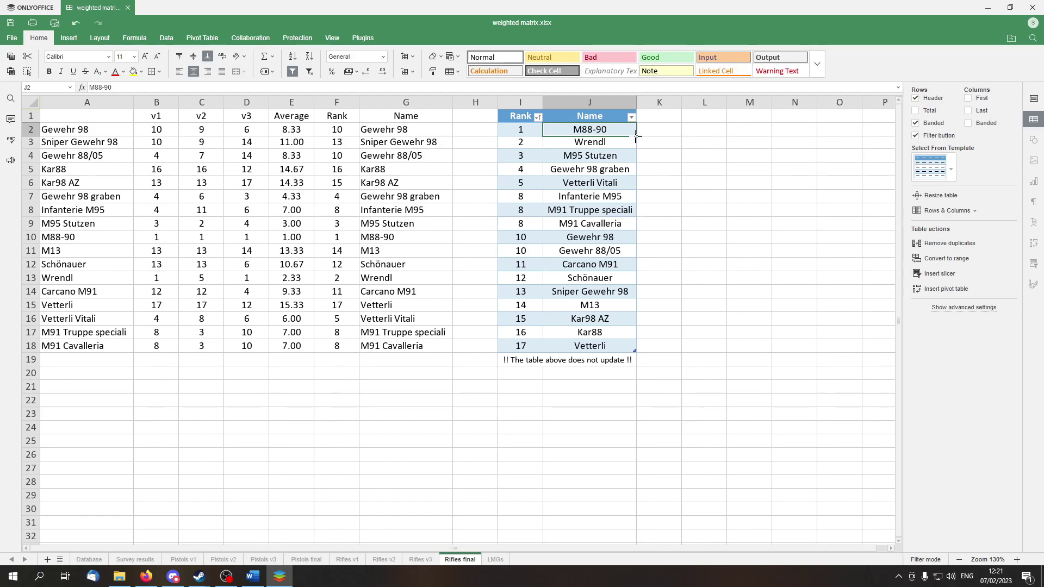
click(625, 144)
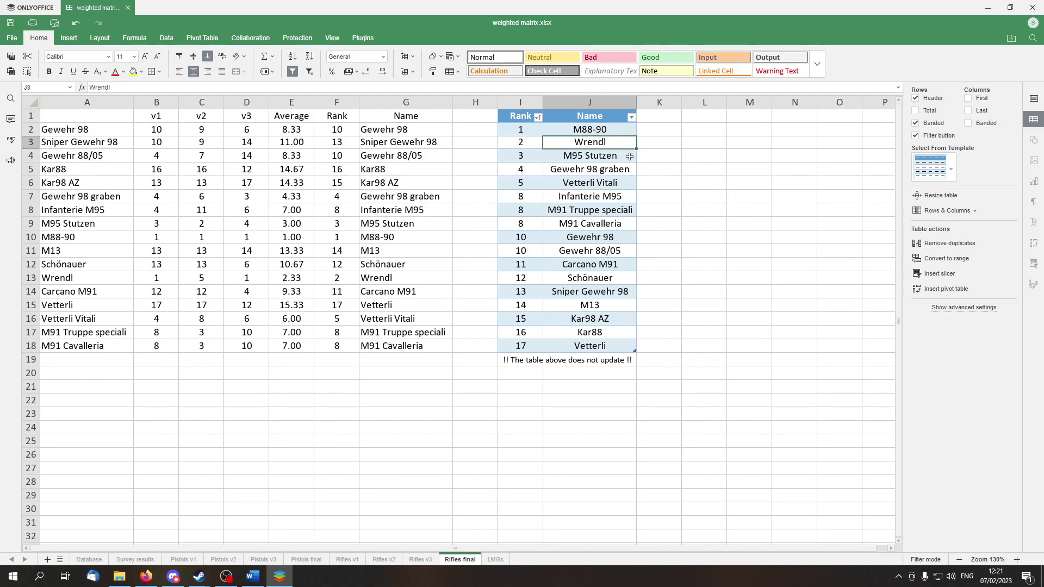
click(625, 157)
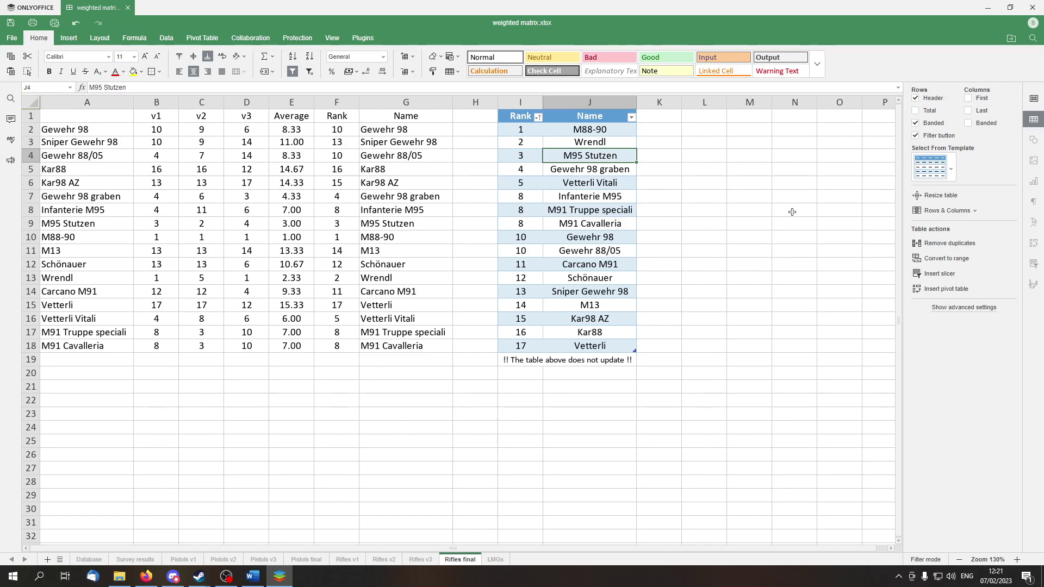
click(631, 183)
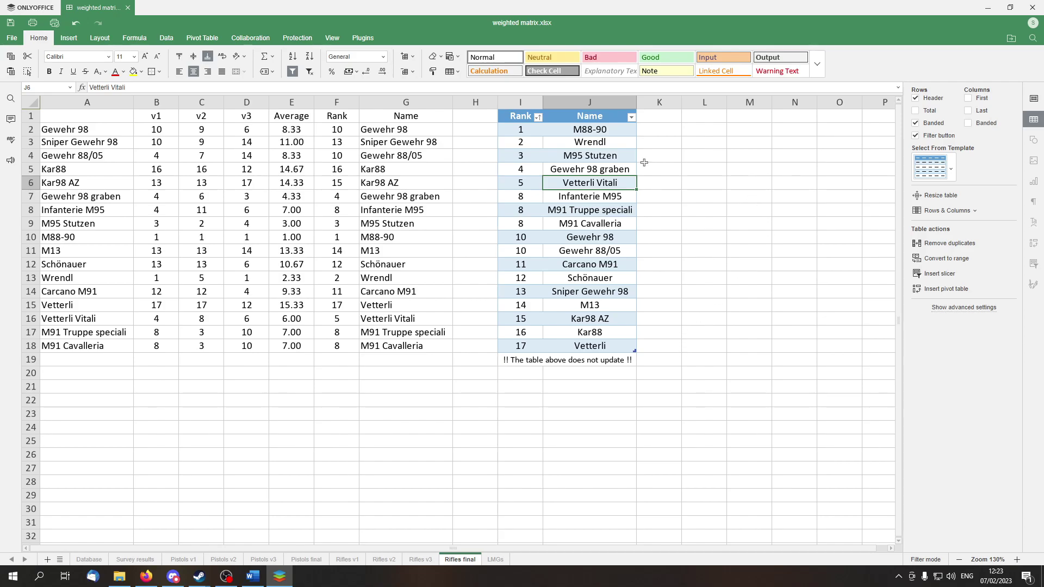
click(626, 146)
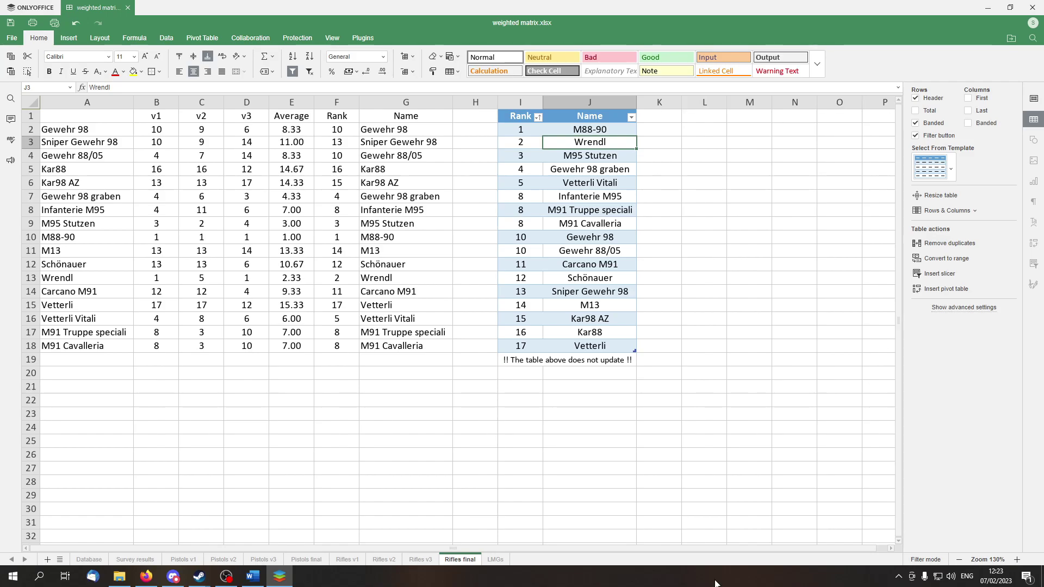
Step: Inspect the LMGs sheet, checking the v1 weights for rate of fire, magazine, ADS and intraclip and the v2 rate of fire weight
click(495, 559)
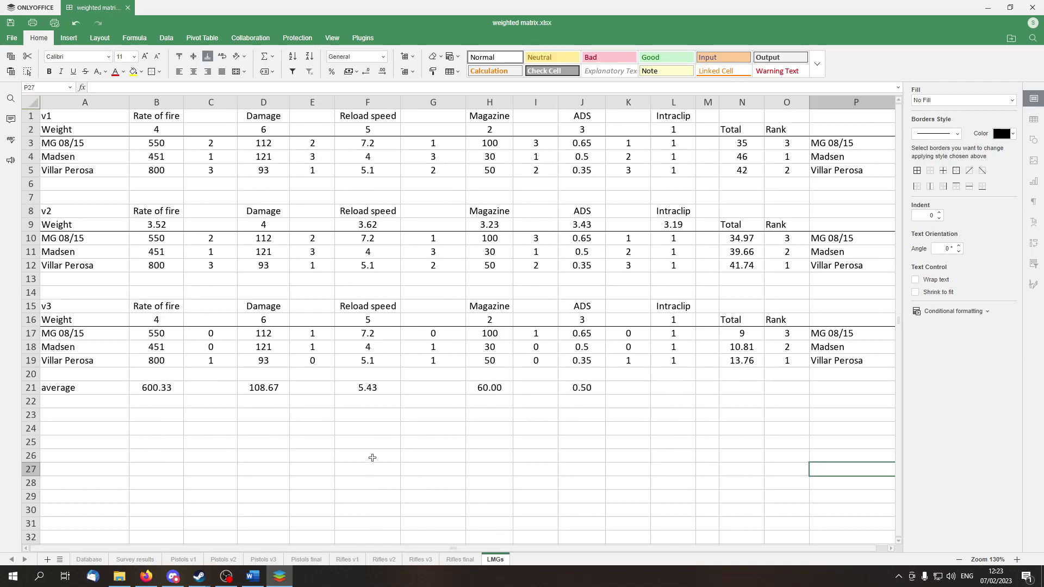
click(92, 122)
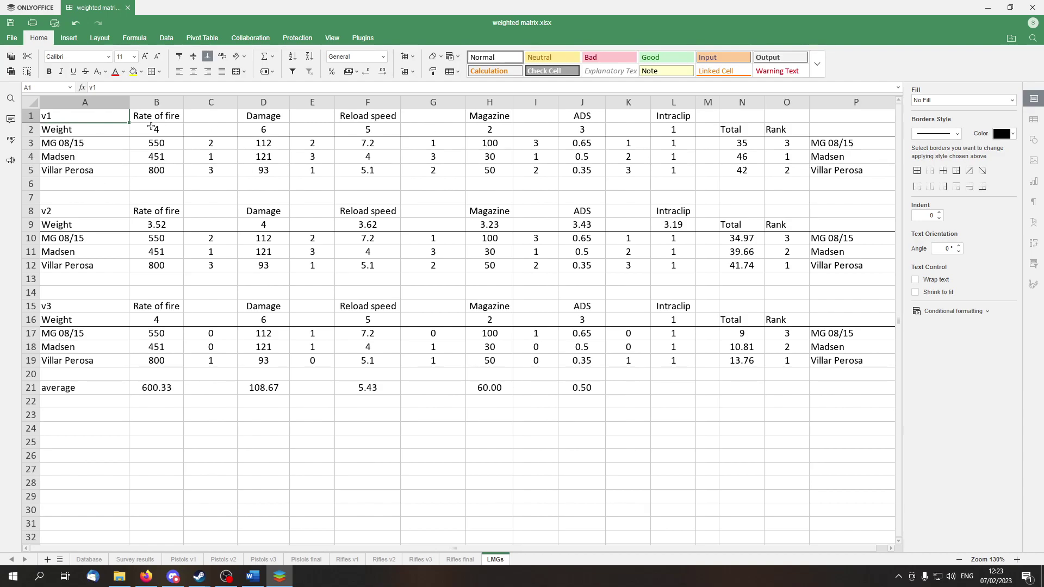
click(151, 126)
click(511, 129)
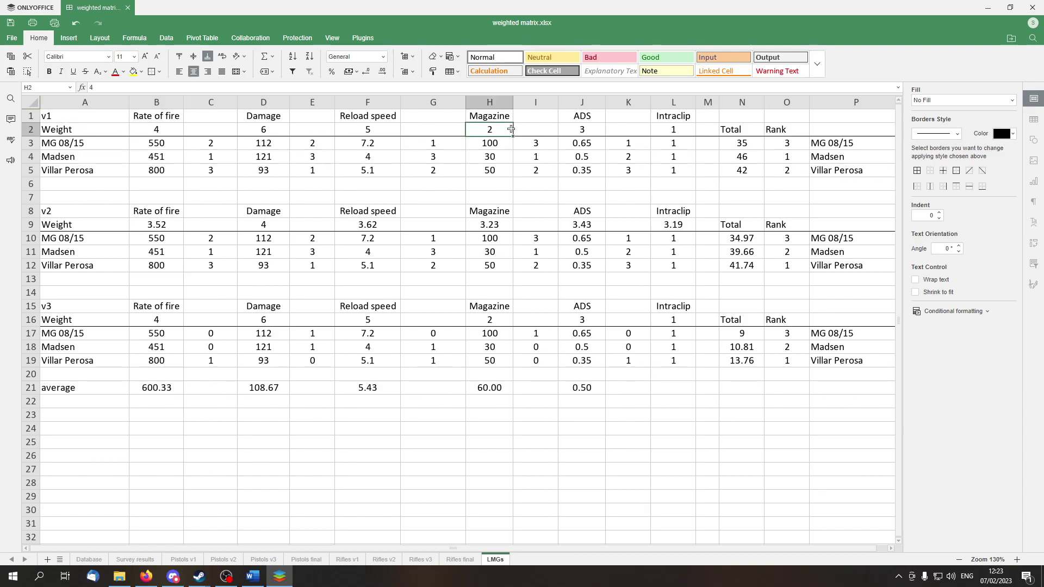
click(585, 129)
click(672, 131)
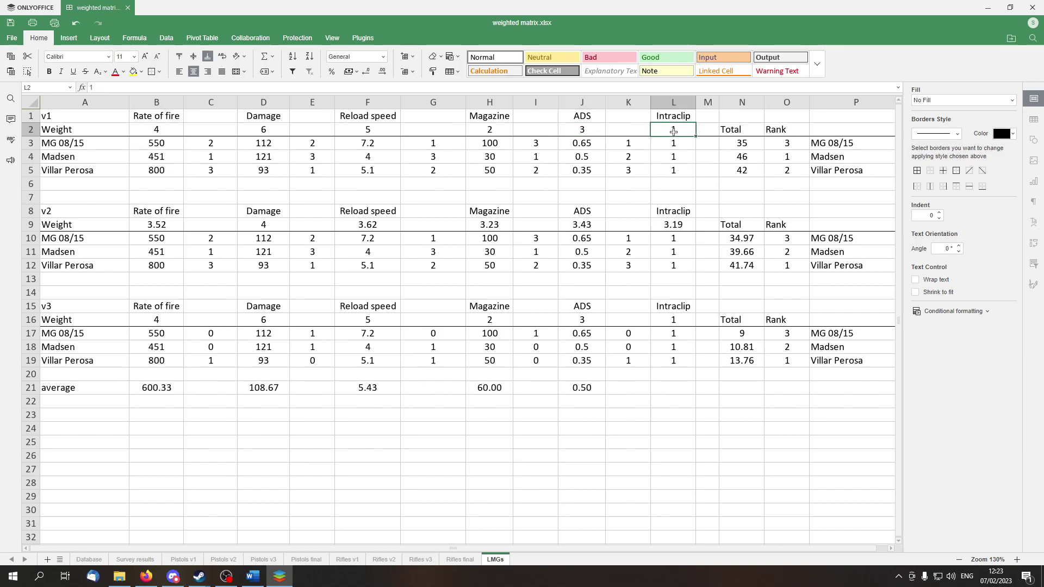
click(158, 225)
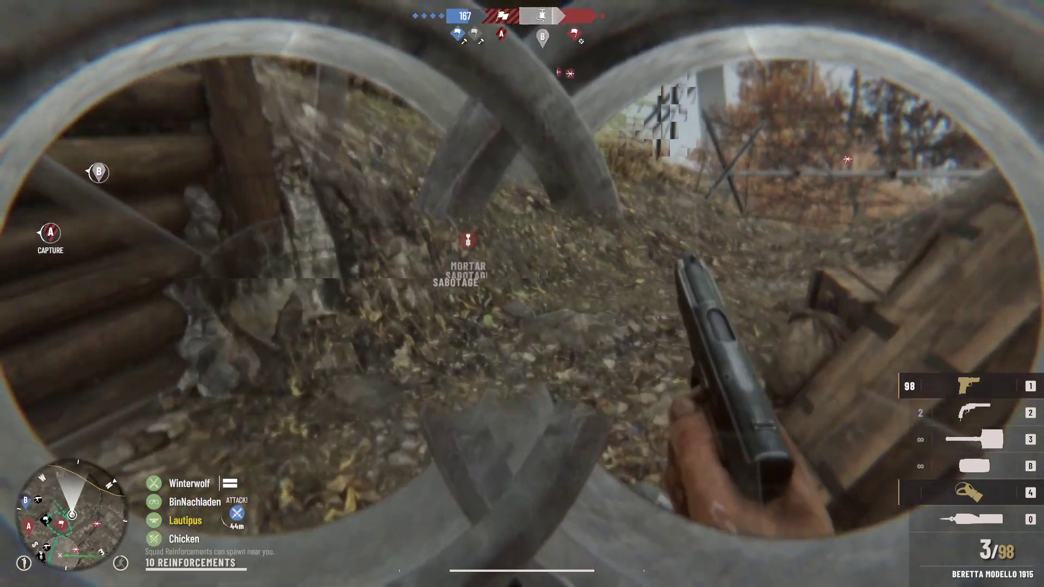
Step: Sabotage the enemy mortar in the Isonzo match and advance through the trench to the grenade crate
key(e)
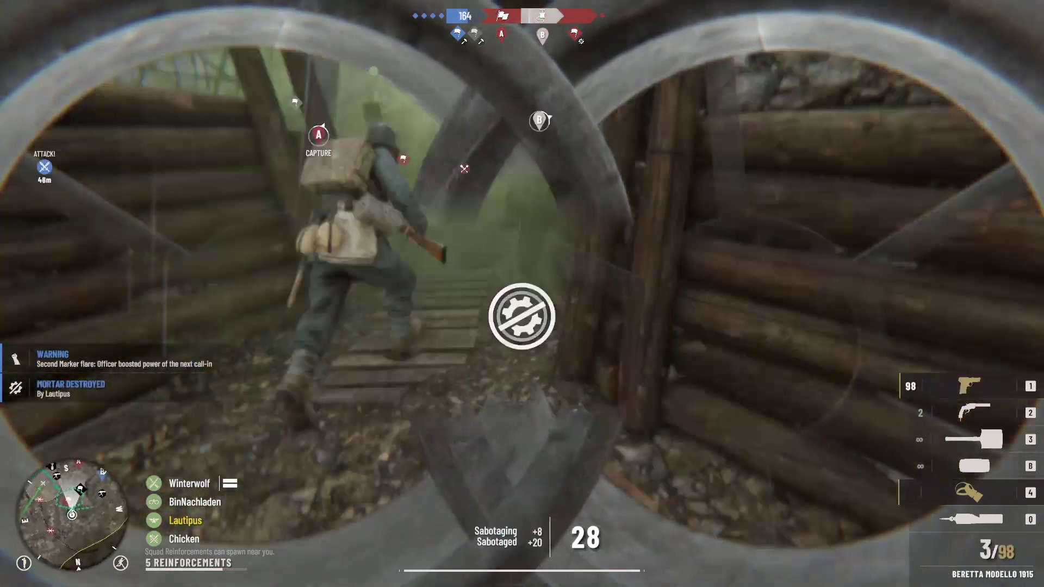
key(w)
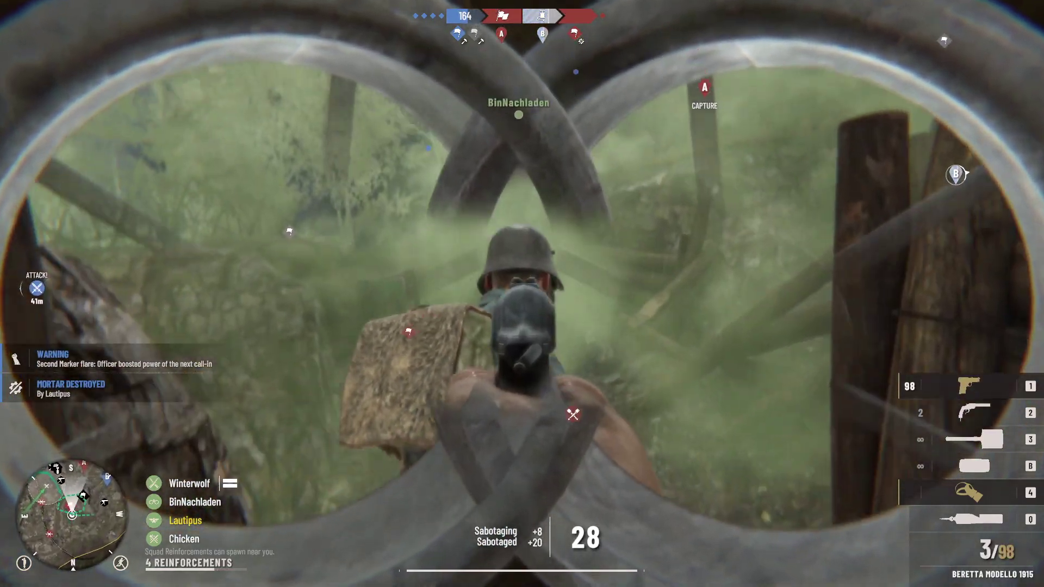
key(w)
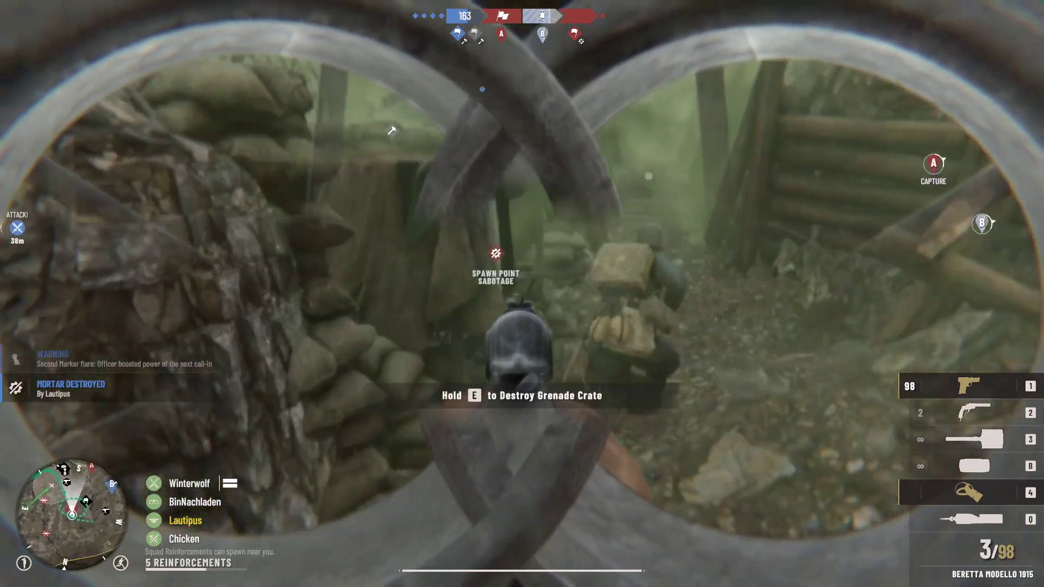